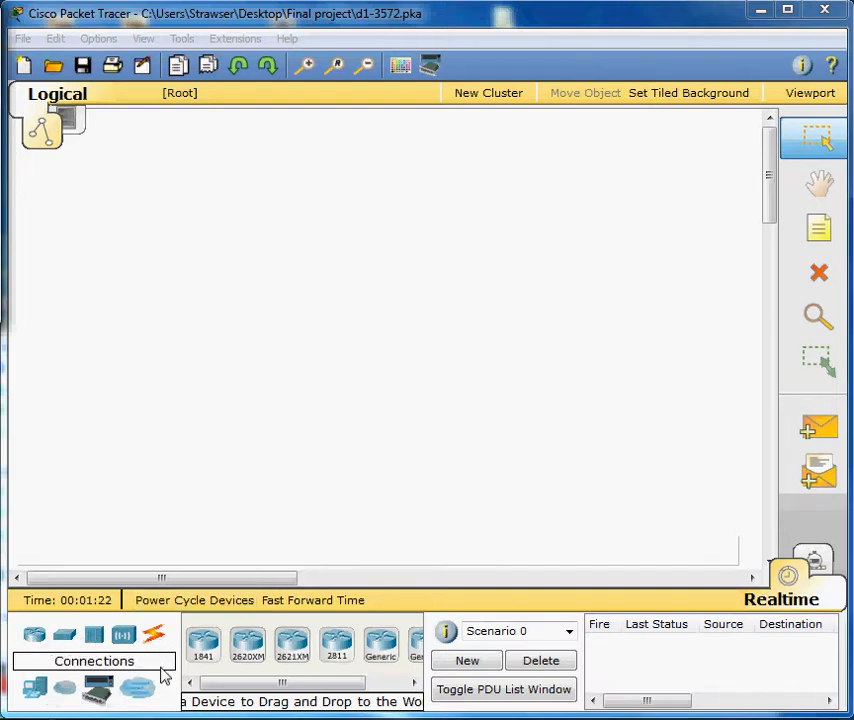
Place two generic PCs, one above the other, in the empty workspace and a generic hub to their right
left_click(34, 688)
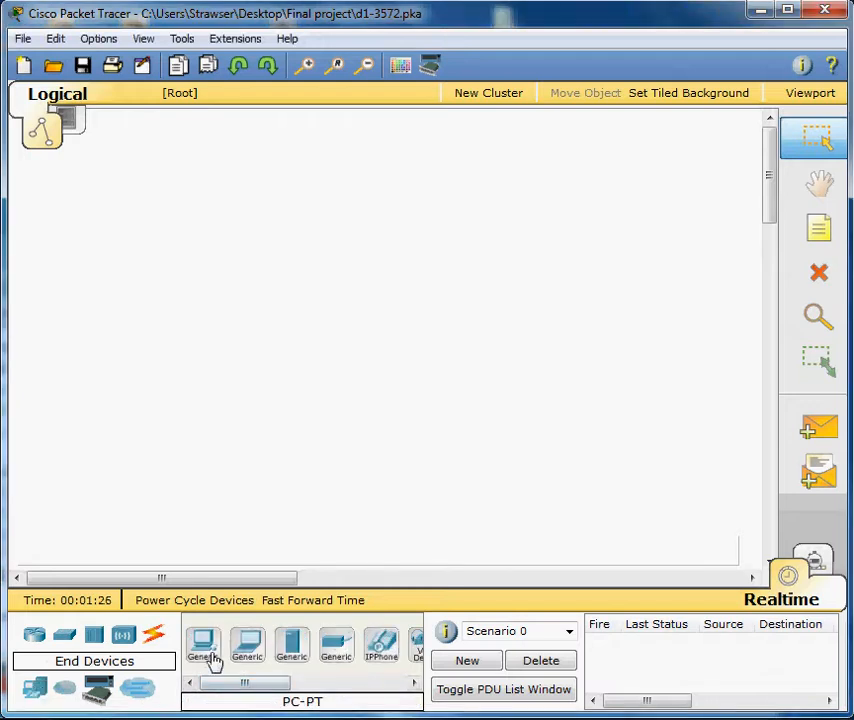
left_click_drag(205, 648, 153, 258)
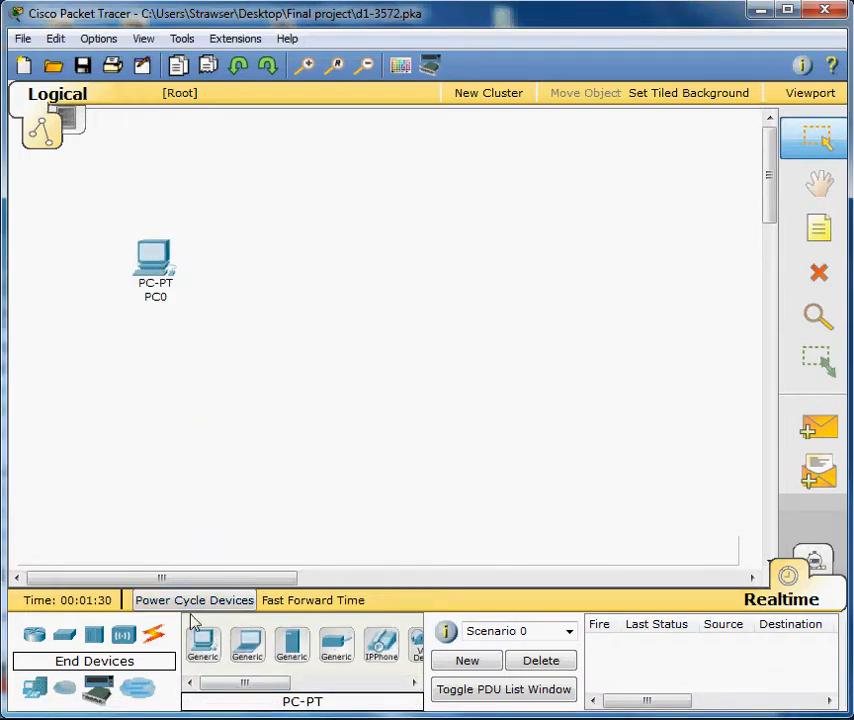
left_click_drag(204, 650, 148, 397)
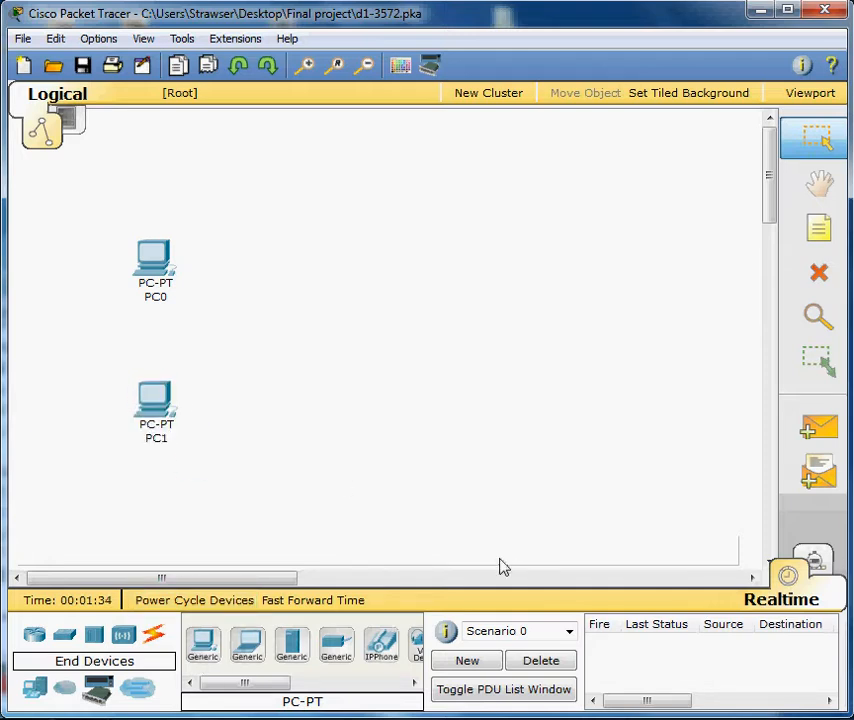
left_click(94, 640)
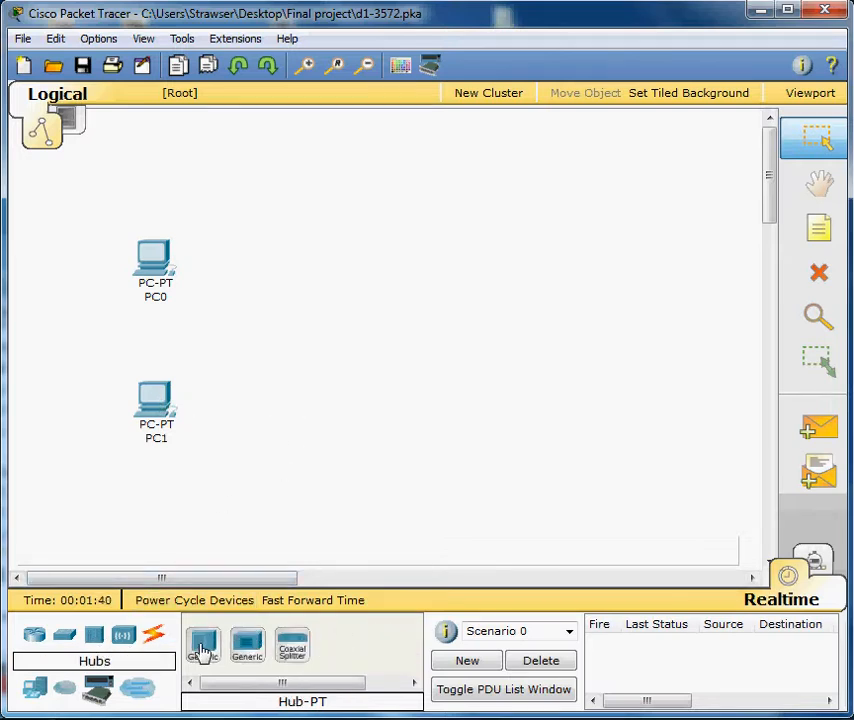
left_click(203, 648)
left_click(357, 345)
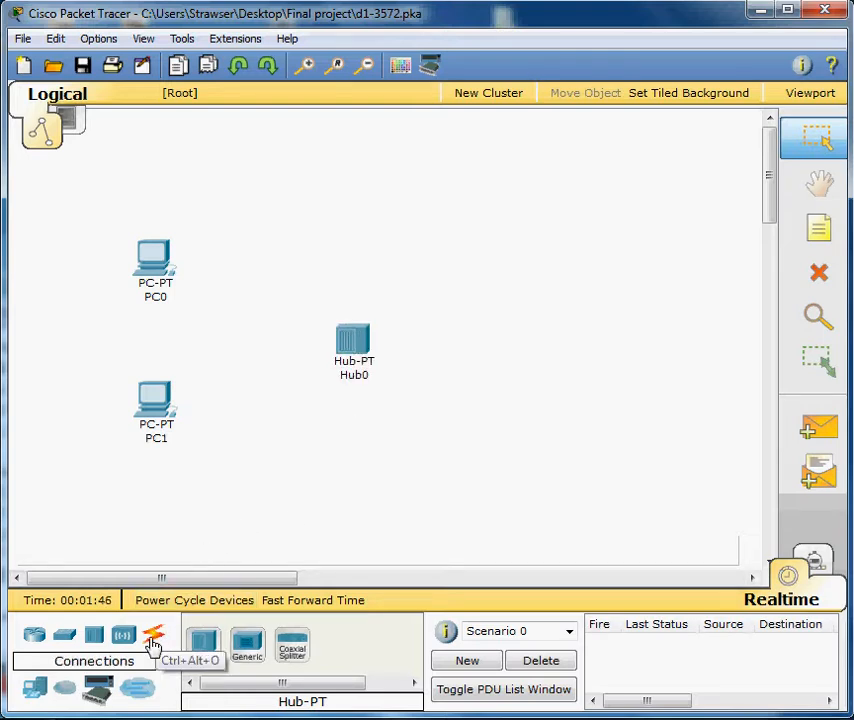
Connect PC0's FastEthernet port to Port 0 of the hub with a copper straight-through cable
left_click(152, 638)
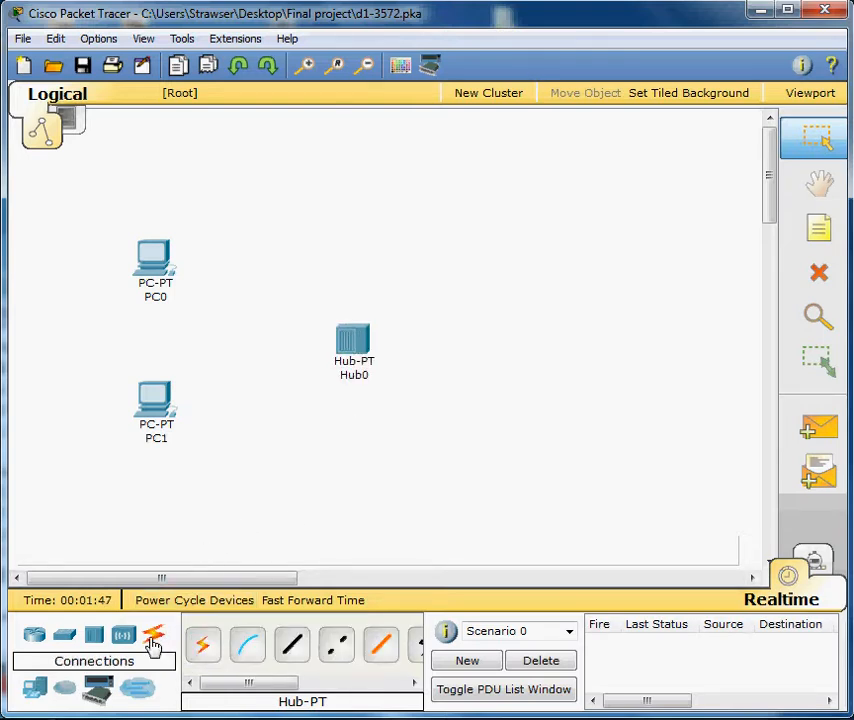
left_click(291, 648)
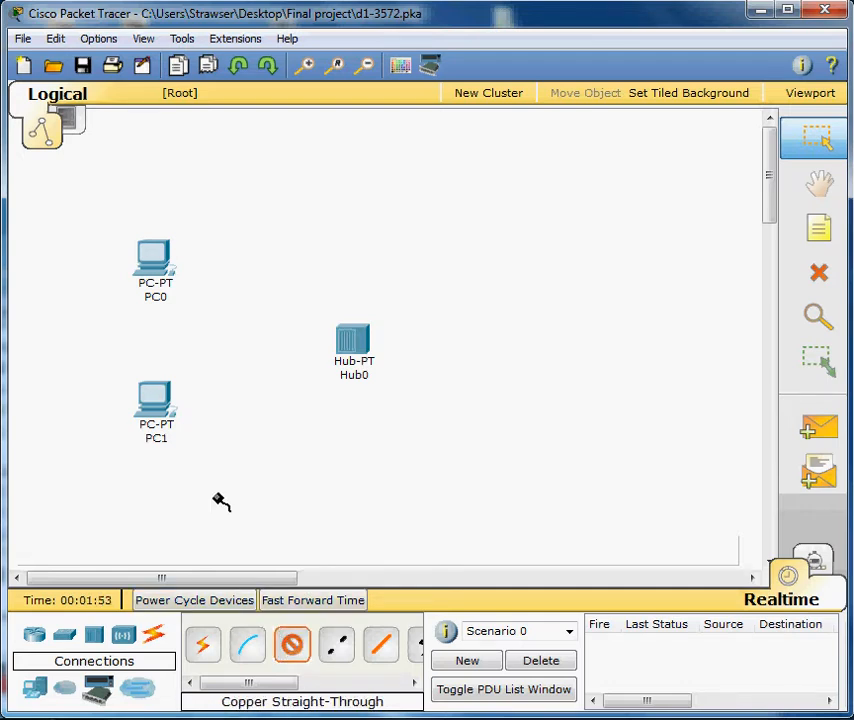
left_click(160, 263)
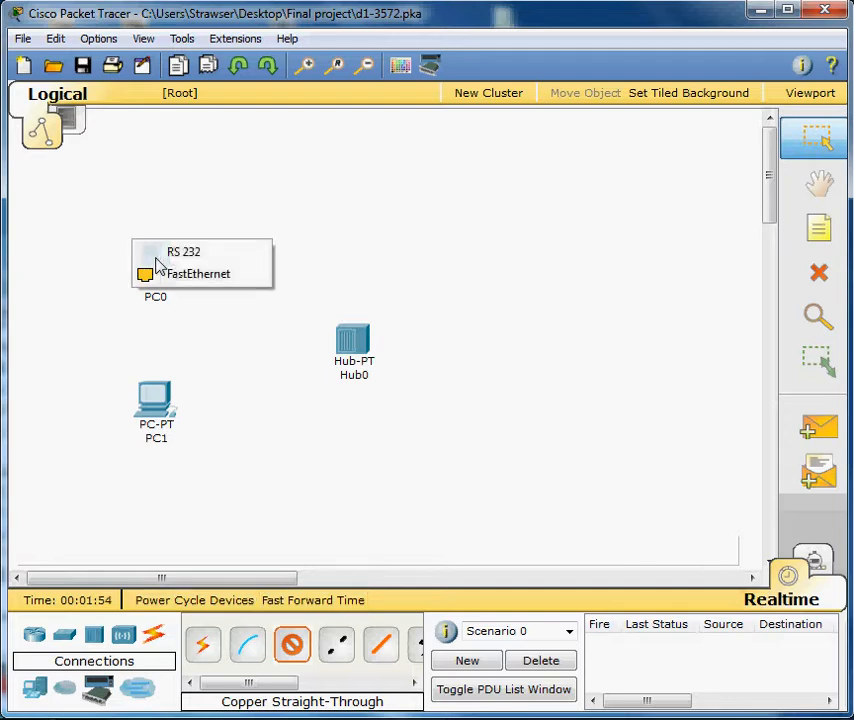
left_click(228, 276)
left_click(353, 339)
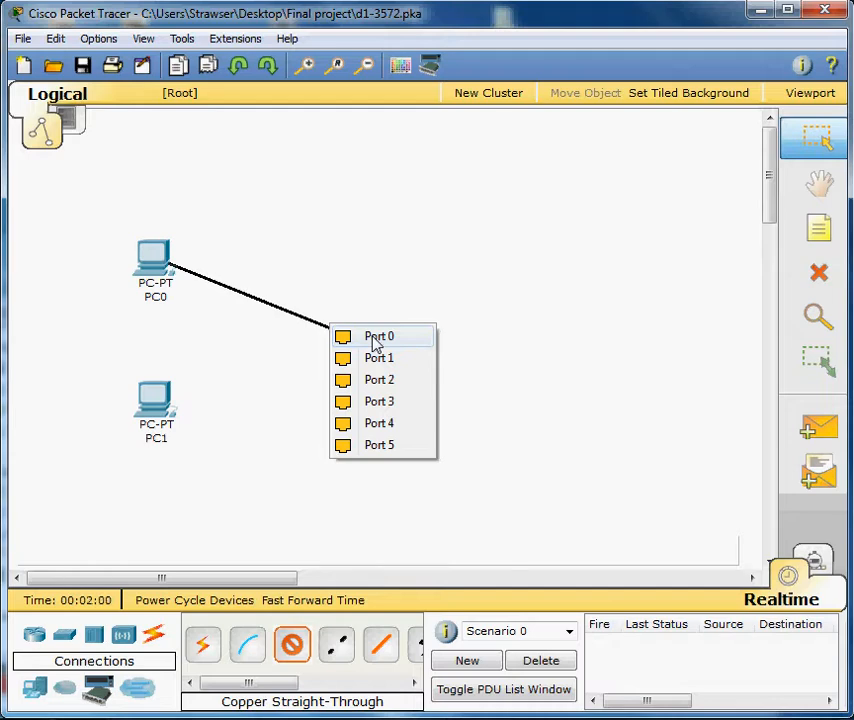
left_click(376, 340)
Connect PC1's FastEthernet port to a free port of the hub with another copper straight-through cable
left_click(295, 648)
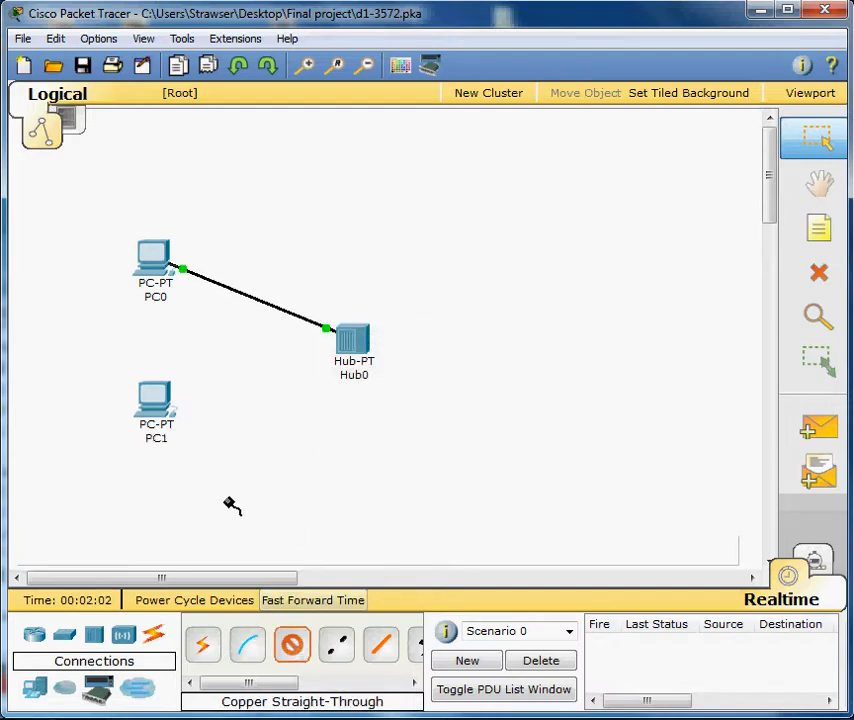
left_click(157, 398)
left_click(220, 416)
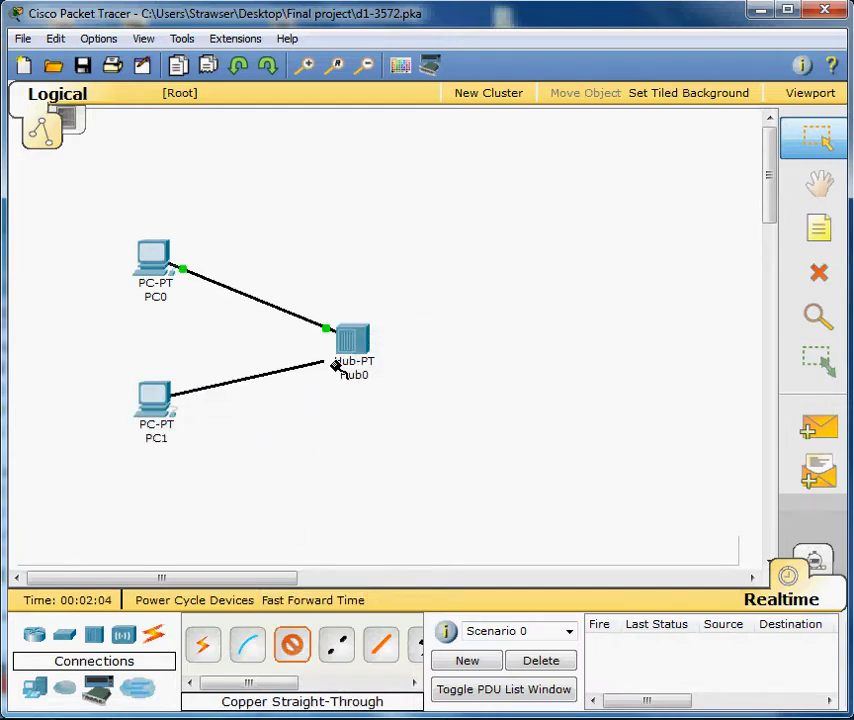
left_click(345, 335)
left_click(381, 339)
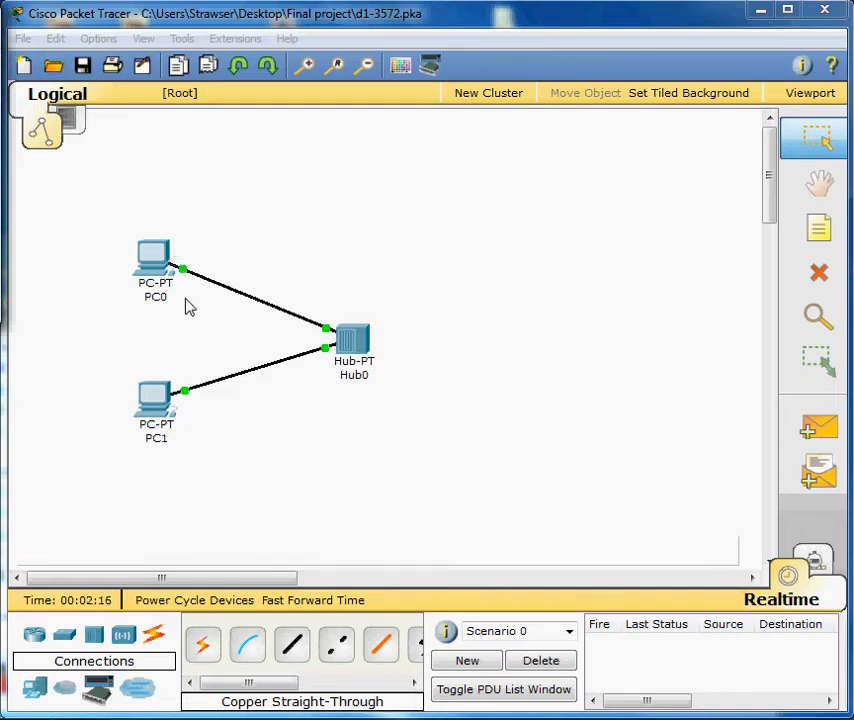
Open PC0's configuration and set its display name to PC-A
left_click(150, 258)
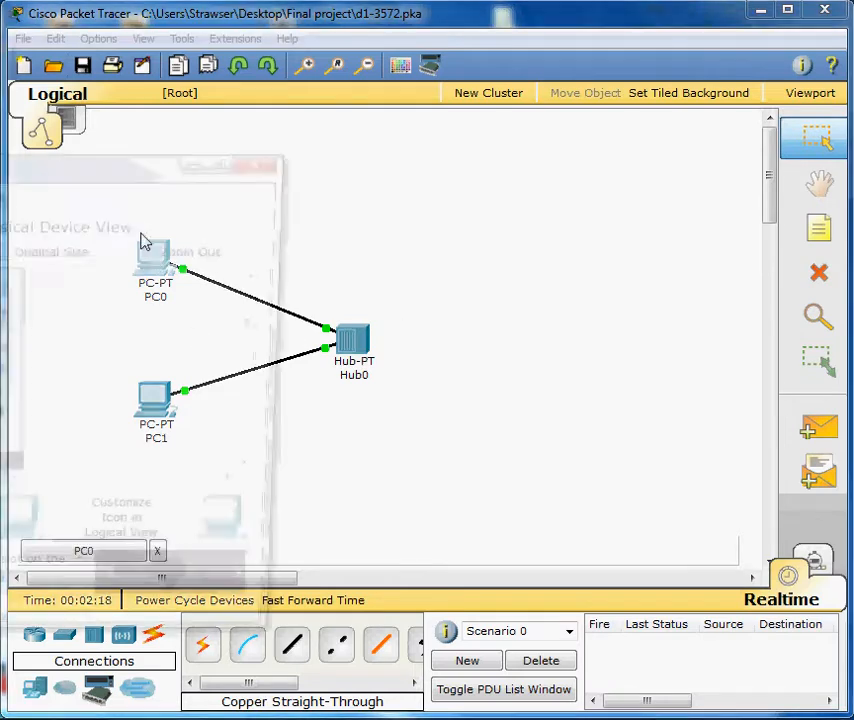
left_click_drag(122, 170, 540, 196)
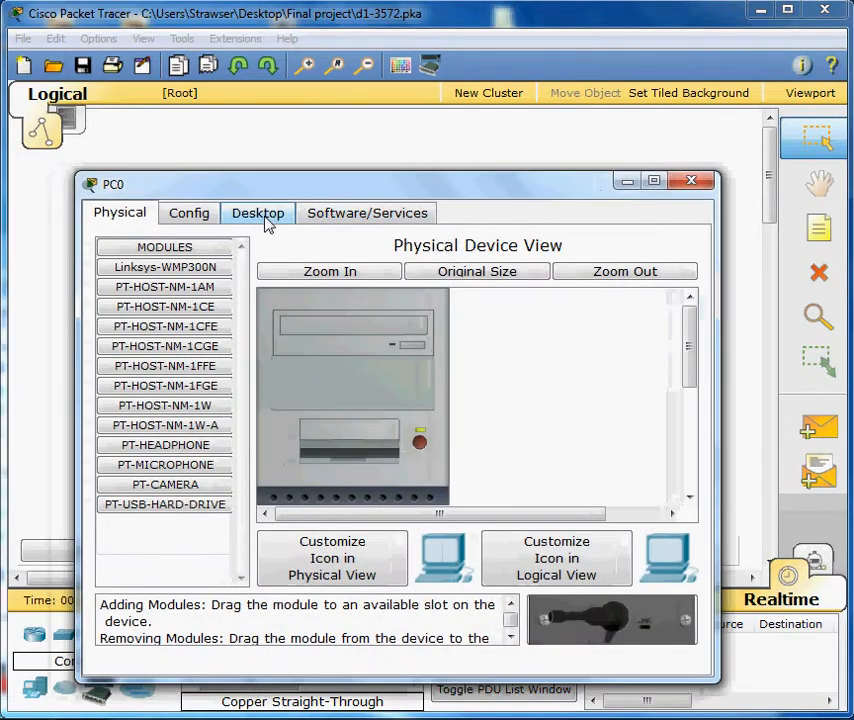
left_click(190, 214)
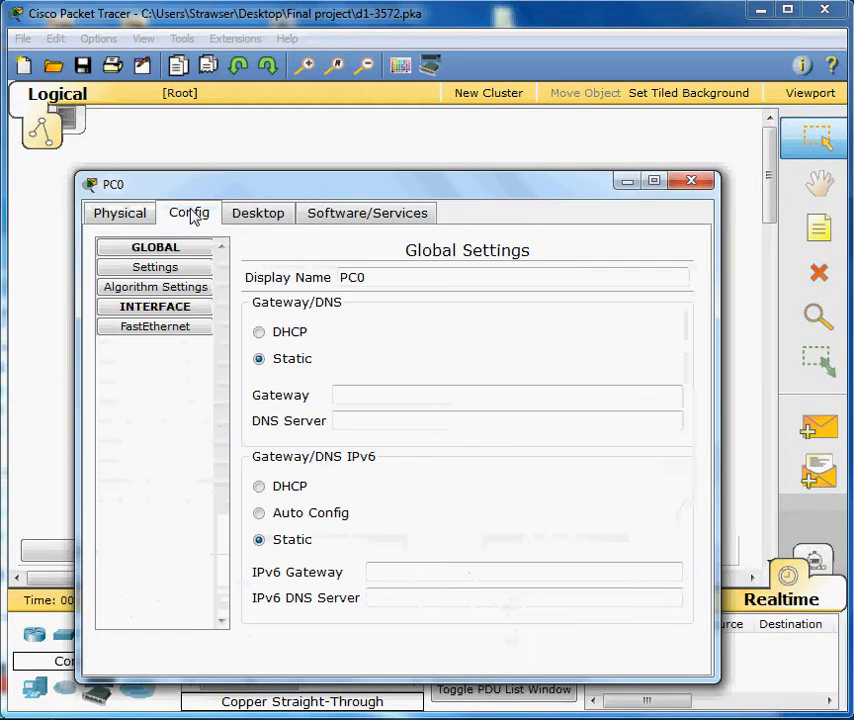
left_click(380, 277)
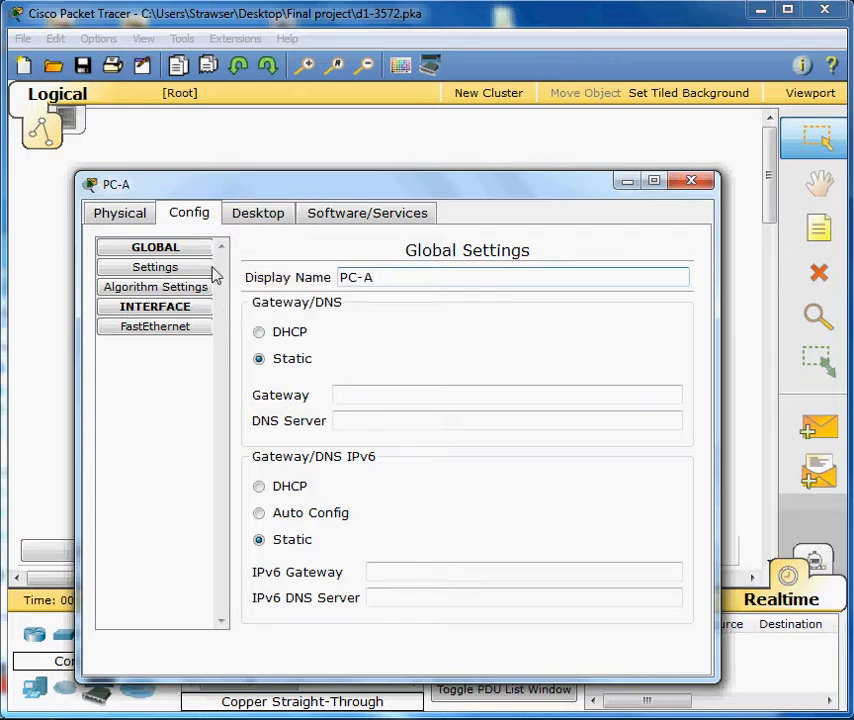
Give PC-A's FastEthernet interface the static IP address 192.168.1.1 with subnet mask 255.255.255.0, and close its configuration
left_click(167, 332)
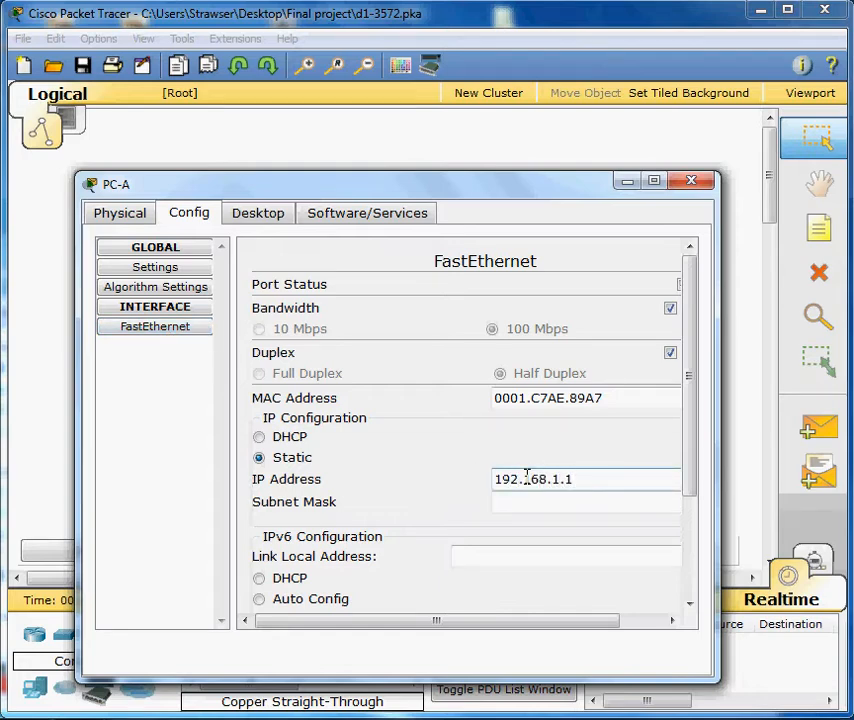
left_click(526, 501)
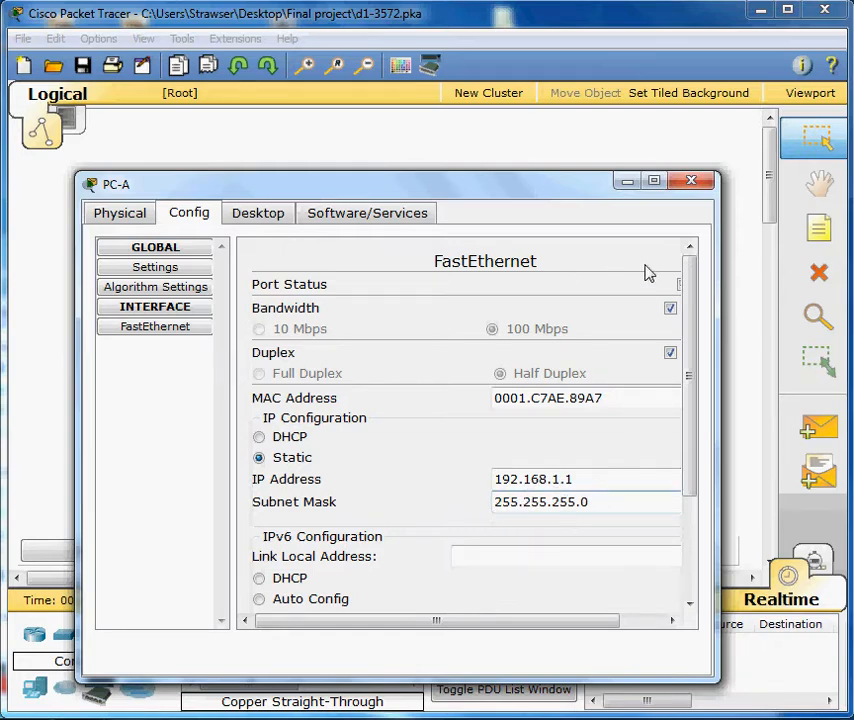
left_click(690, 181)
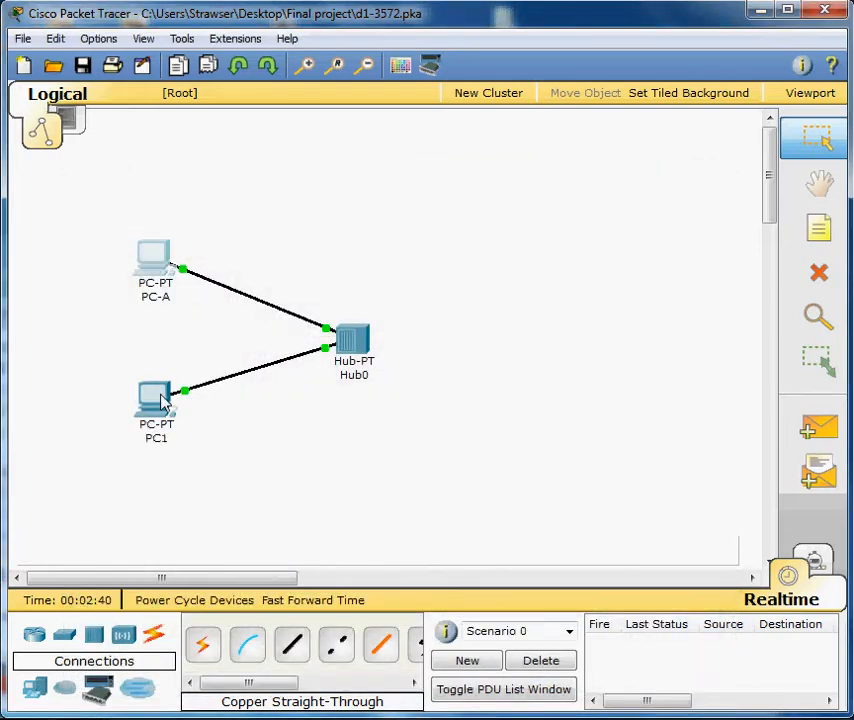
Open PC1's configuration and set its display name to PC-B
left_click(155, 398)
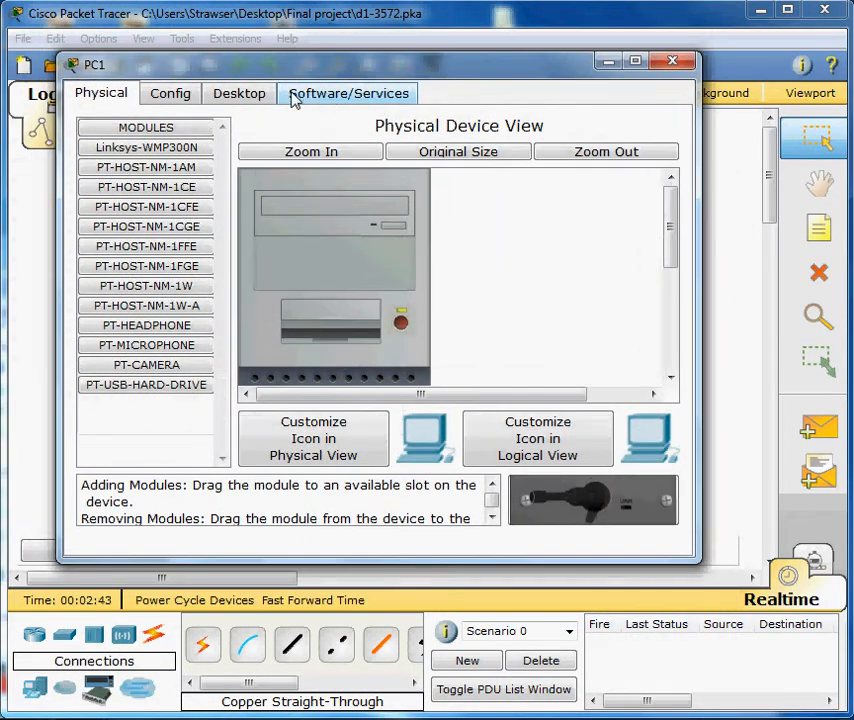
left_click(181, 97)
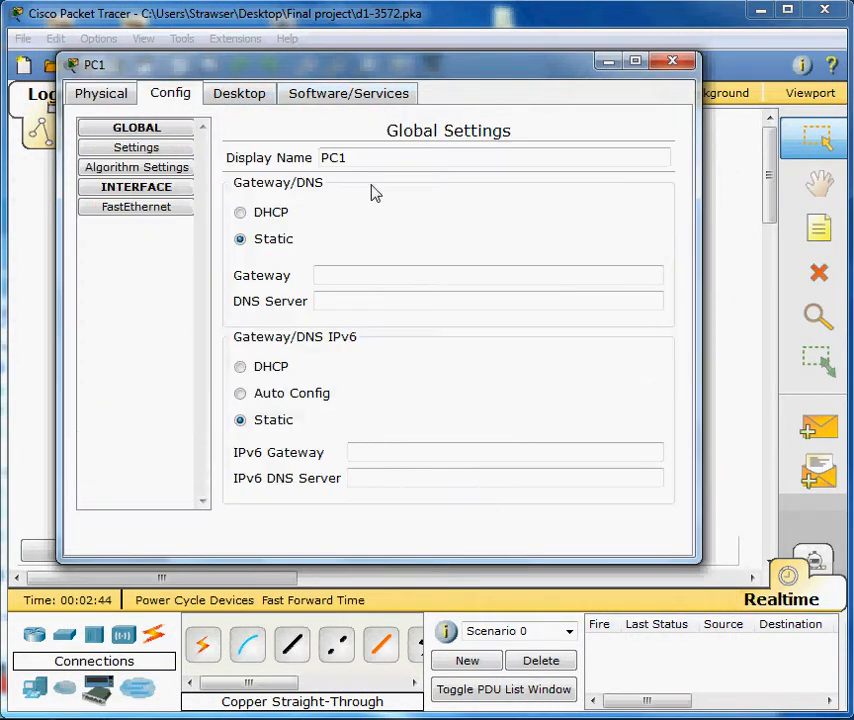
left_click(385, 158)
key("BackSpace")
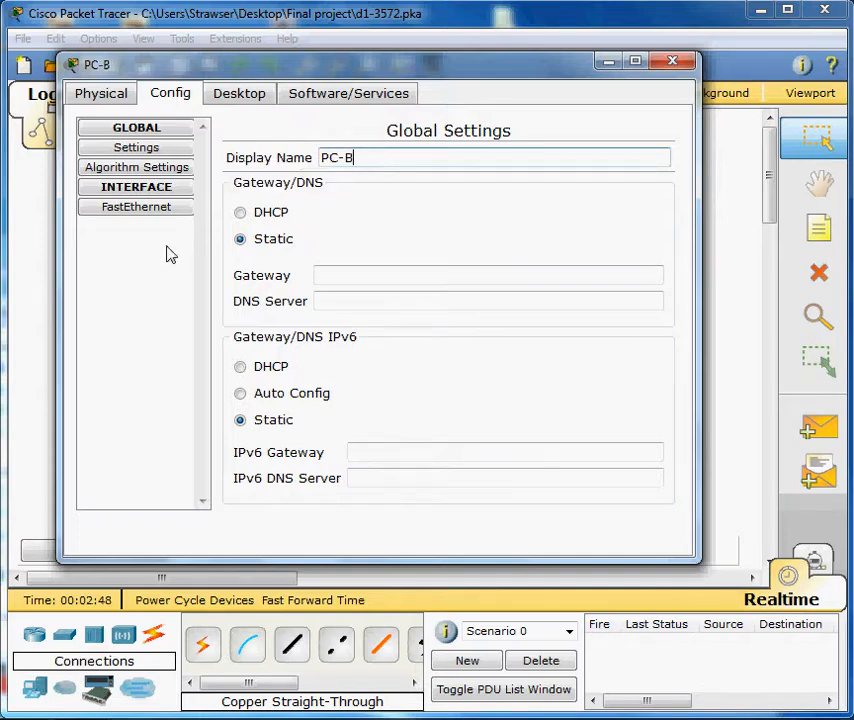
Give PC-B's FastEthernet interface the static IP address 192.168.1.2 with subnet mask 255.255.255.0, and close its configuration
left_click(136, 207)
left_click(526, 358)
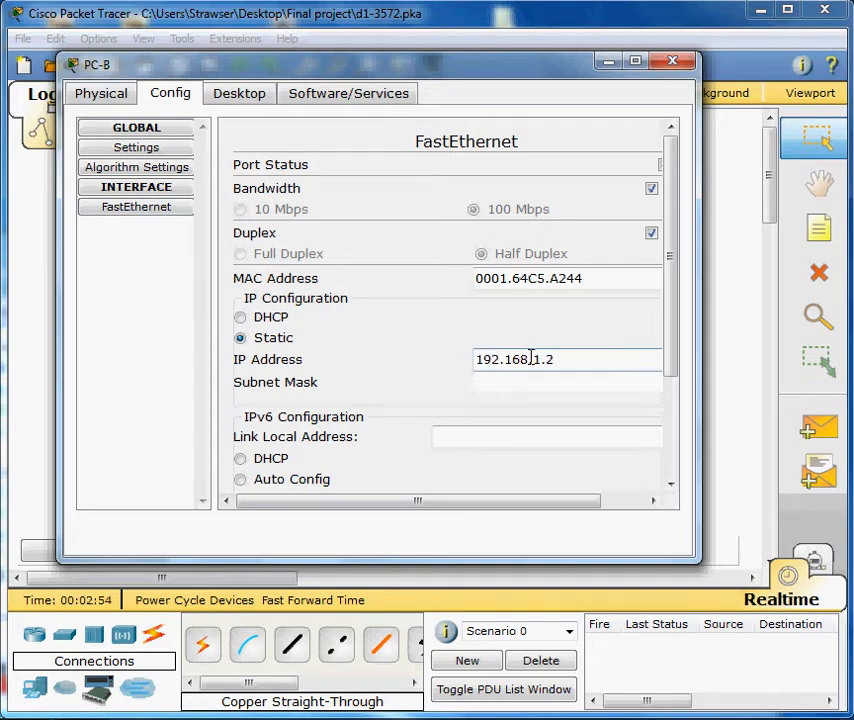
left_click(475, 381)
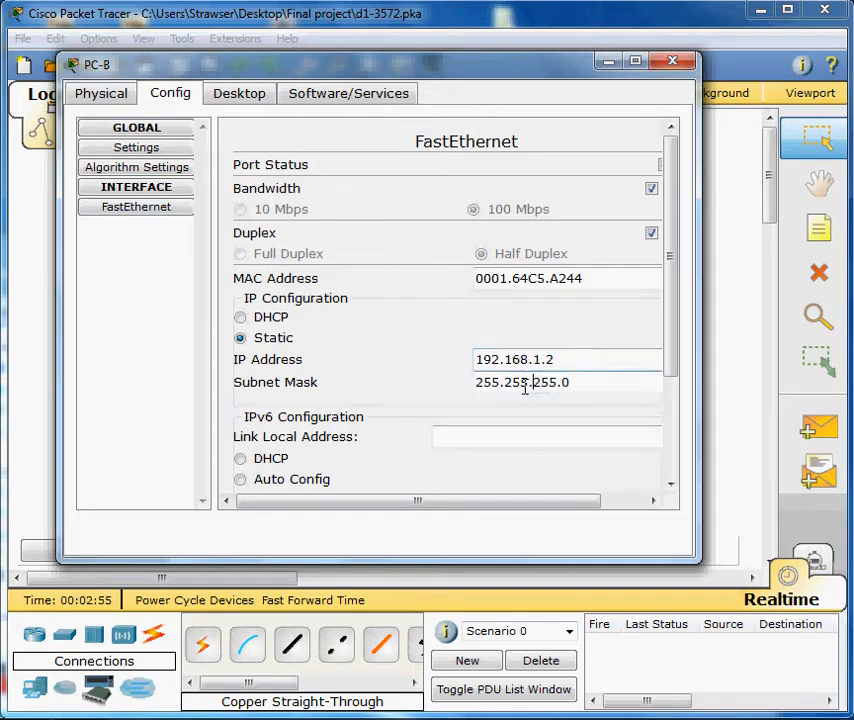
left_click(670, 61)
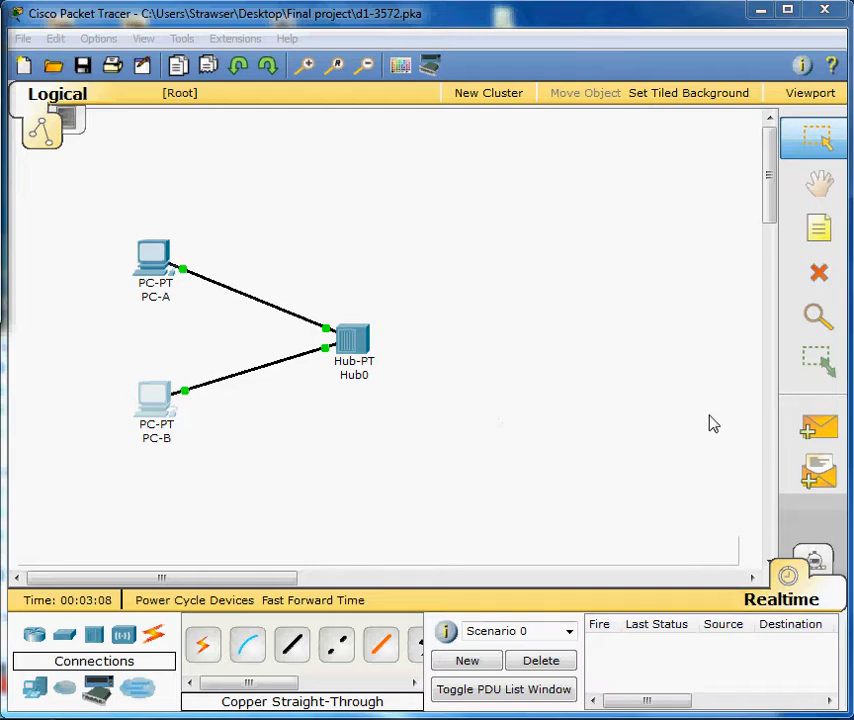
Switch from Realtime to Simulation mode, keeping the whole PC and hub topology in view
left_click(820, 563)
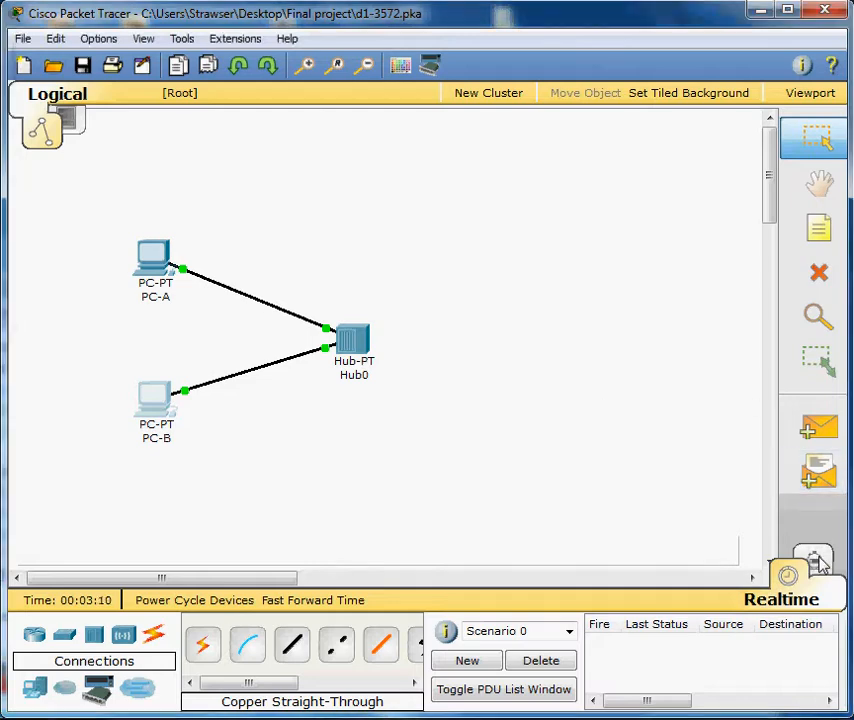
left_click(820, 563)
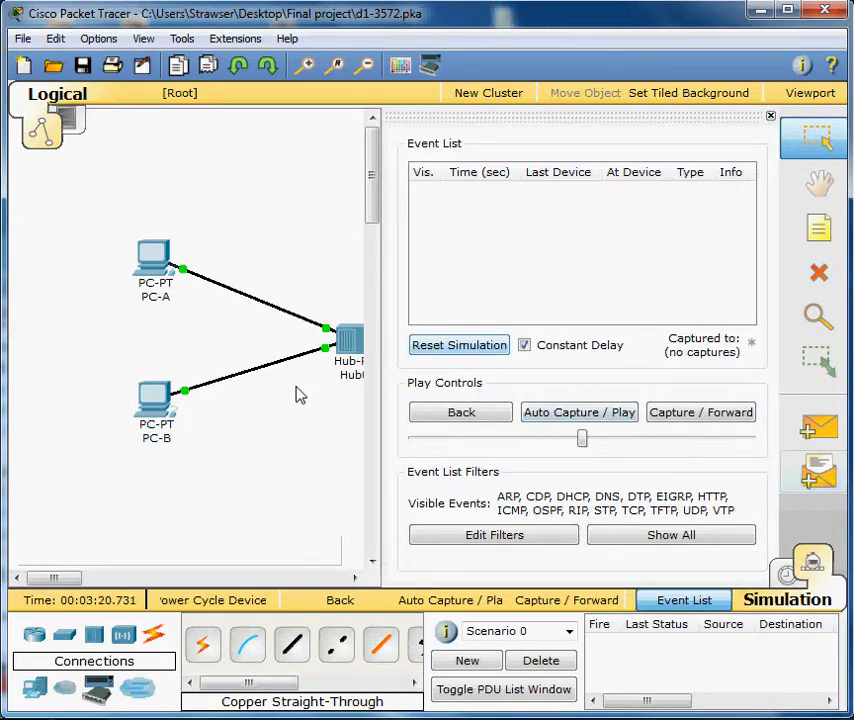
left_click(354, 578)
left_click(354, 578)
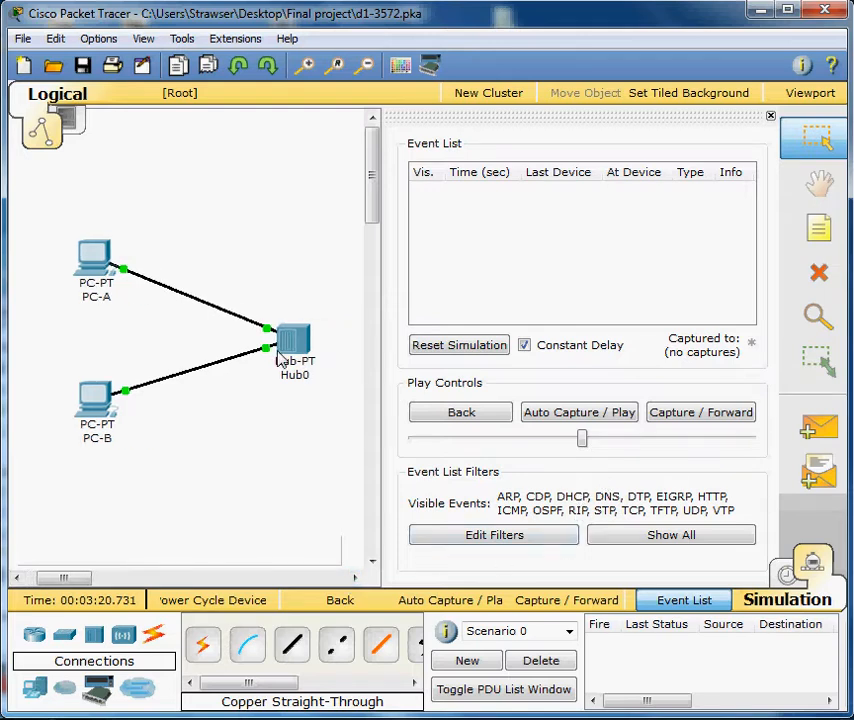
Filter the simulation's event list to only ARP and ICMP events
left_click(519, 537)
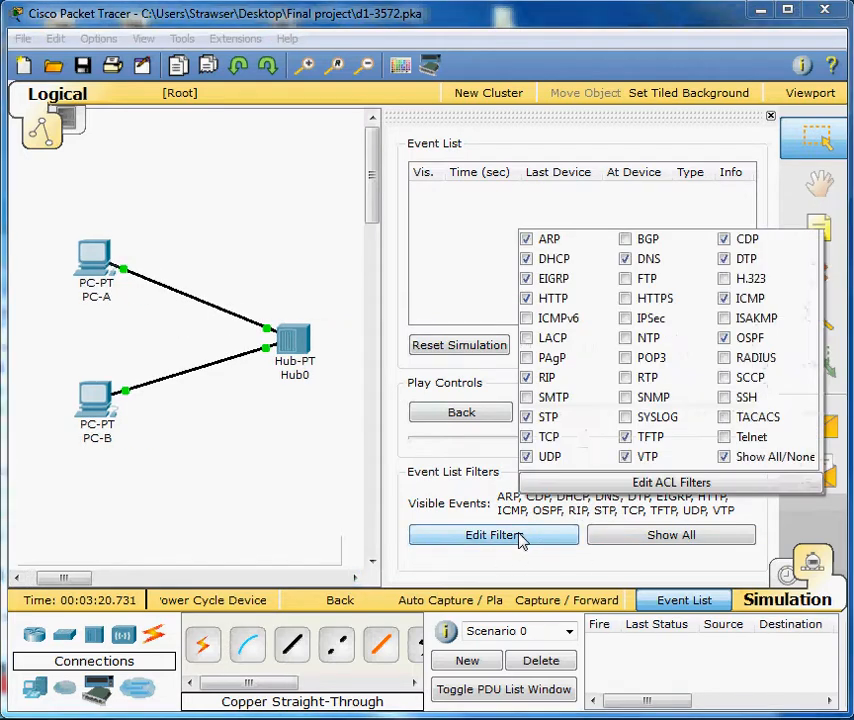
left_click(729, 463)
left_click(729, 463)
left_click(729, 463)
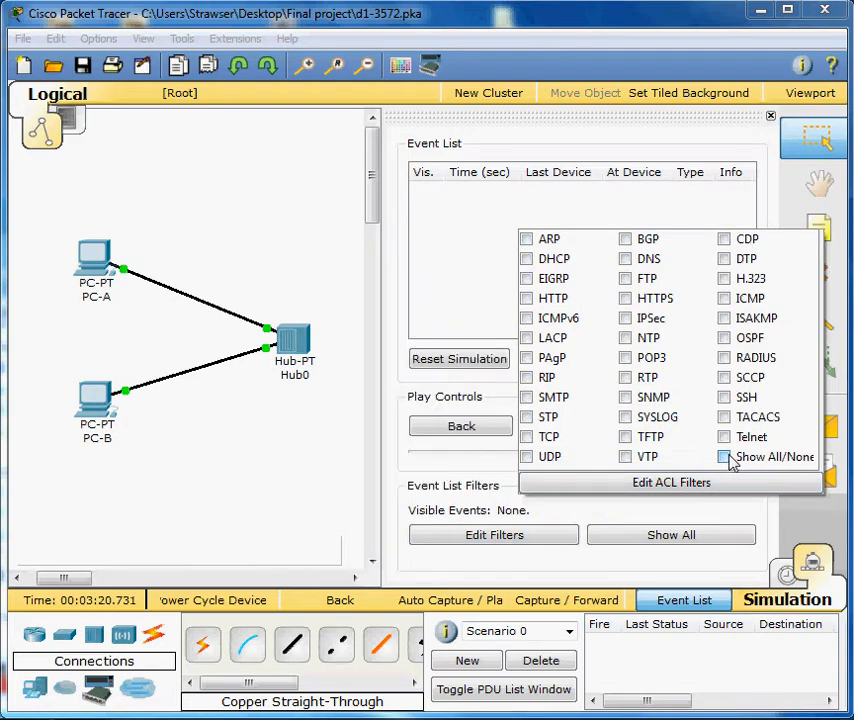
left_click(724, 300)
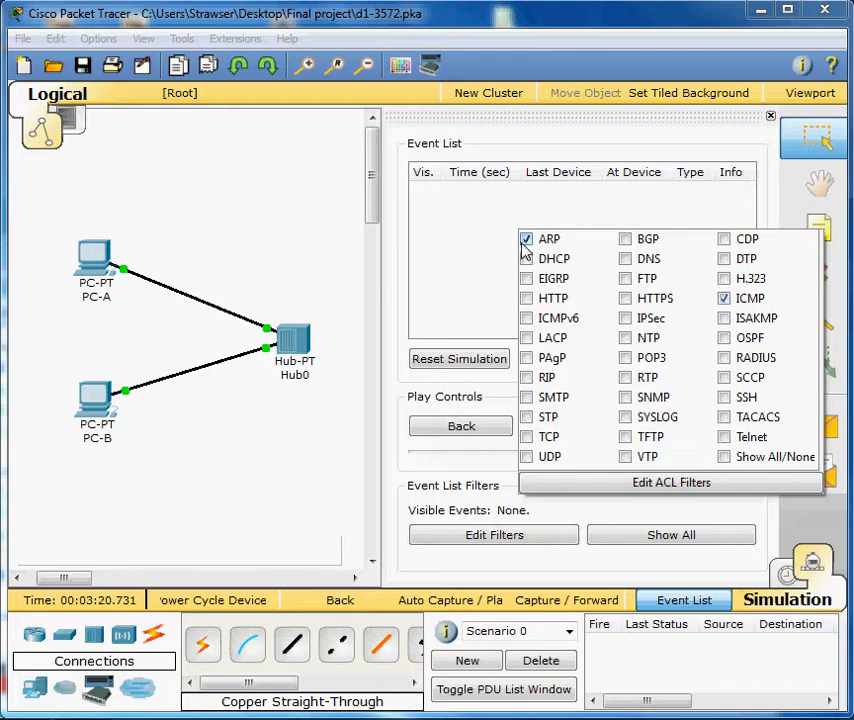
left_click(591, 515)
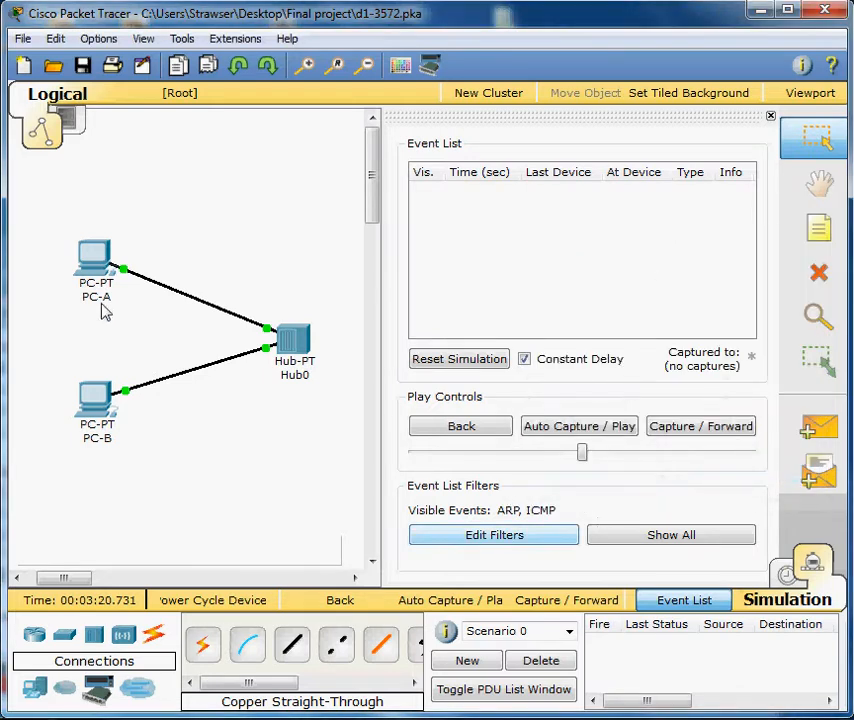
Add a simple PDU with PC-A as the source and PC-B as the destination
left_click(2, 273)
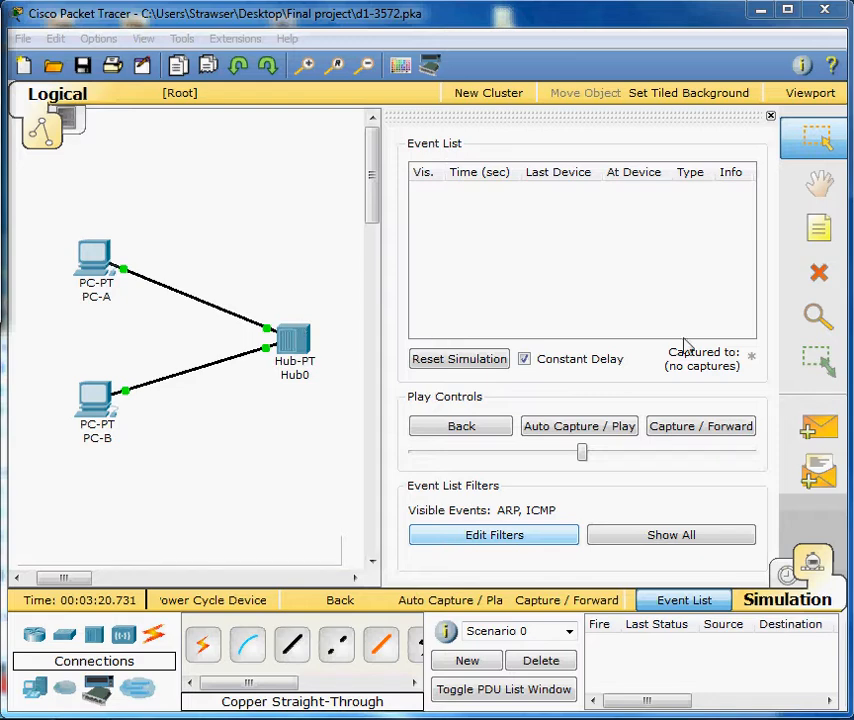
left_click(800, 432)
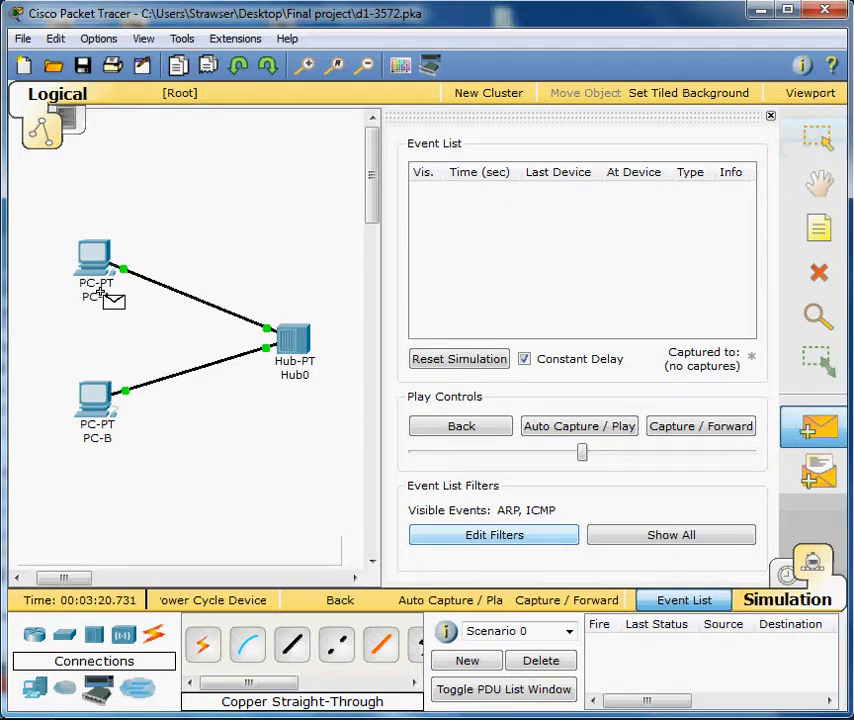
left_click(95, 262)
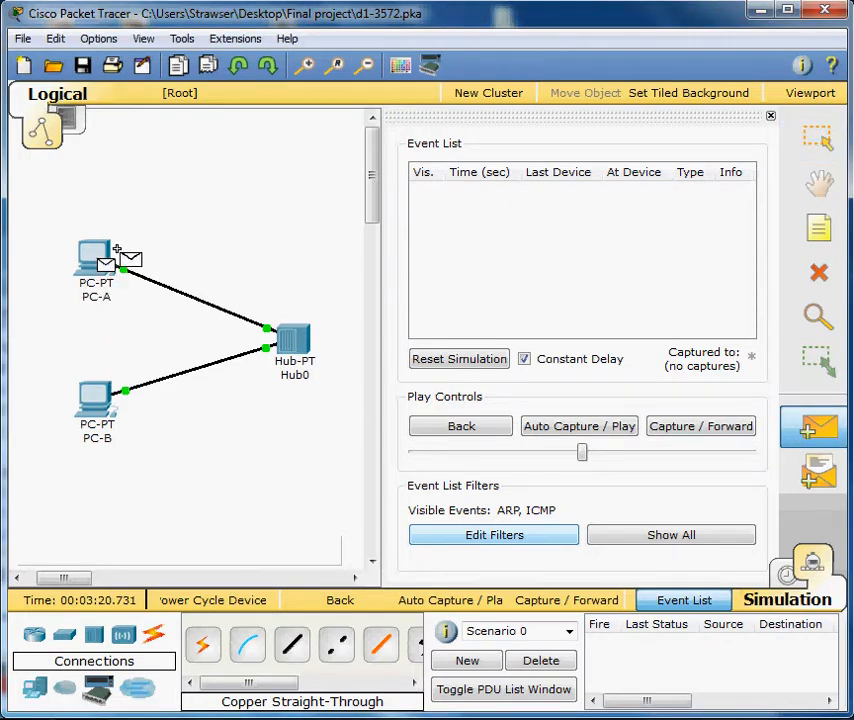
left_click(112, 405)
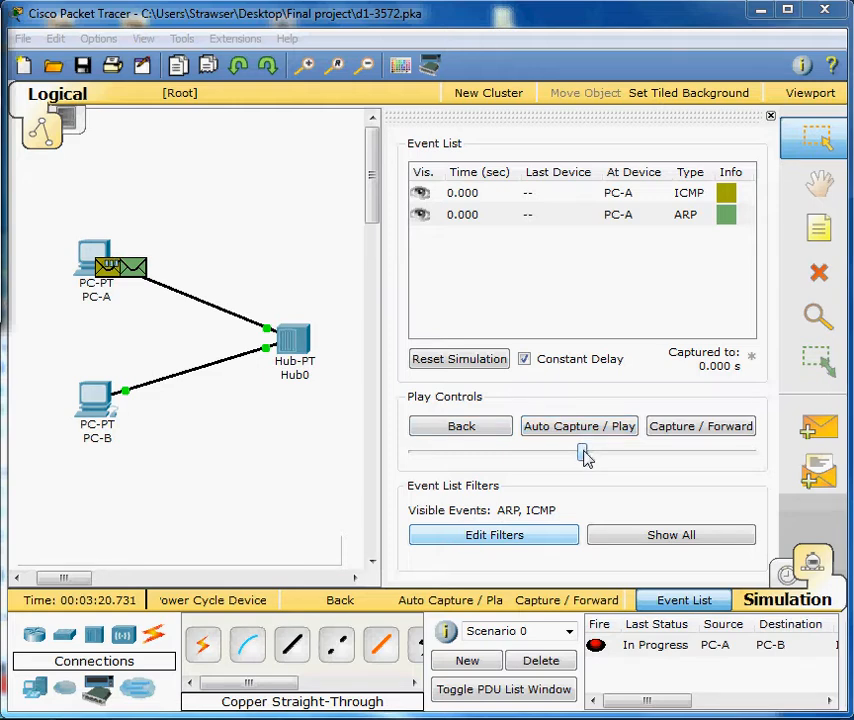
Set the simulation's play speed to the fastest setting and start automatic capture of the PC-A to PC-B traffic
left_click_drag(585, 456, 749, 455)
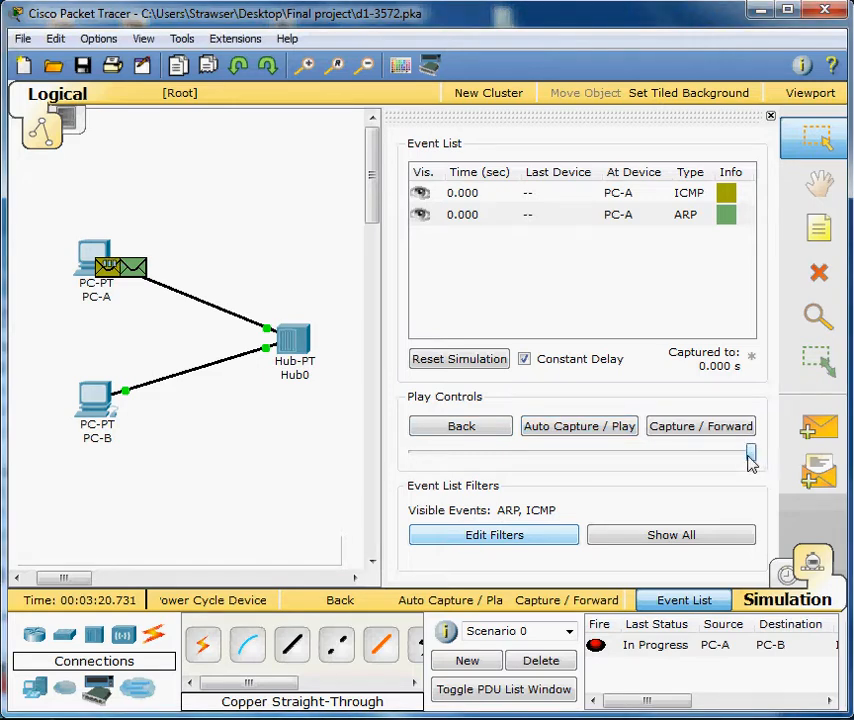
left_click(578, 428)
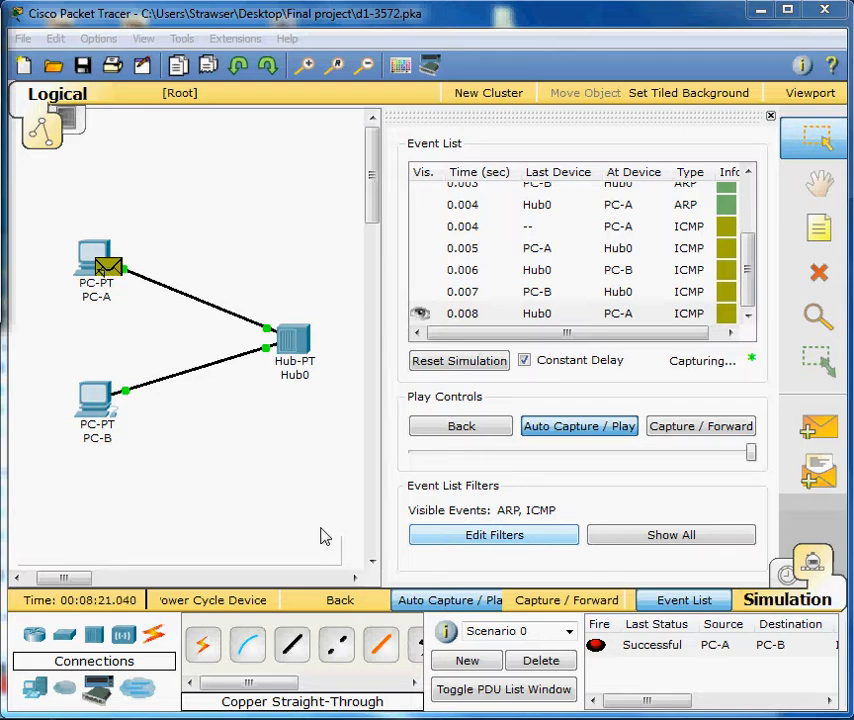
Reset the simulation and step the ICMP packet manually, event by event, from PC-A through Hub0 to PC-B and back
left_click(463, 362)
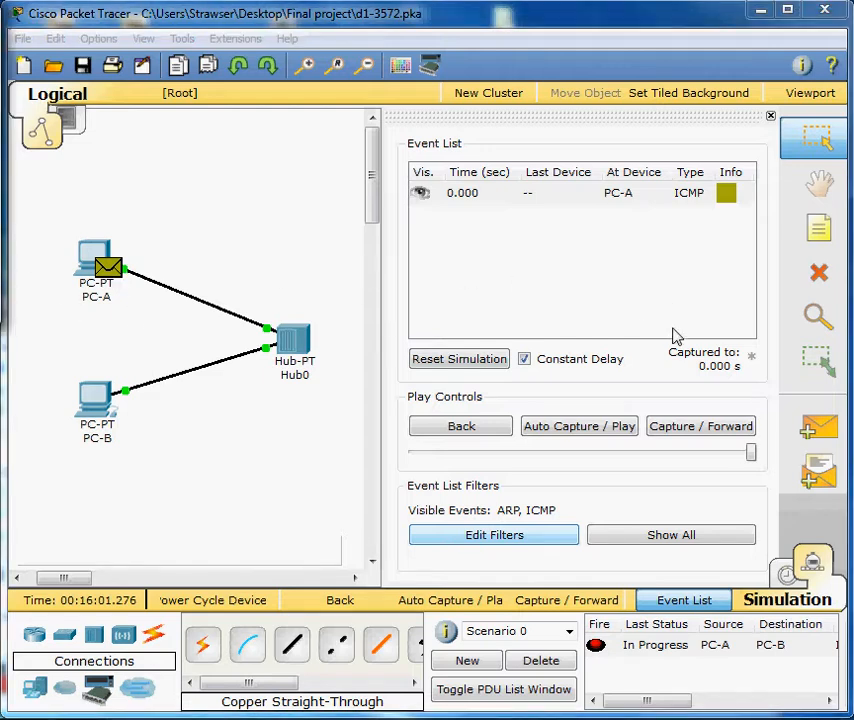
left_click(695, 432)
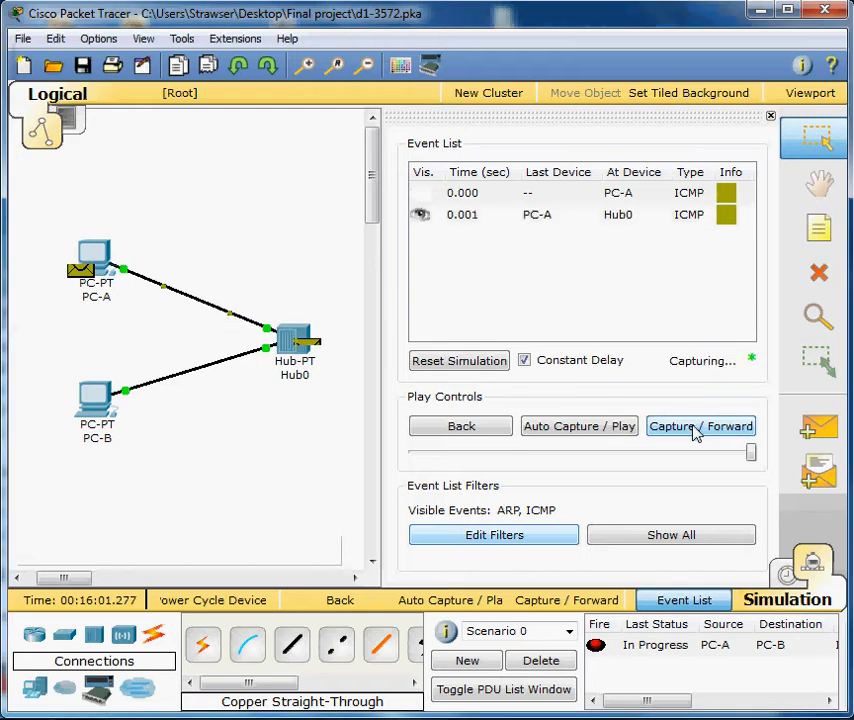
left_click(695, 432)
left_click(695, 432)
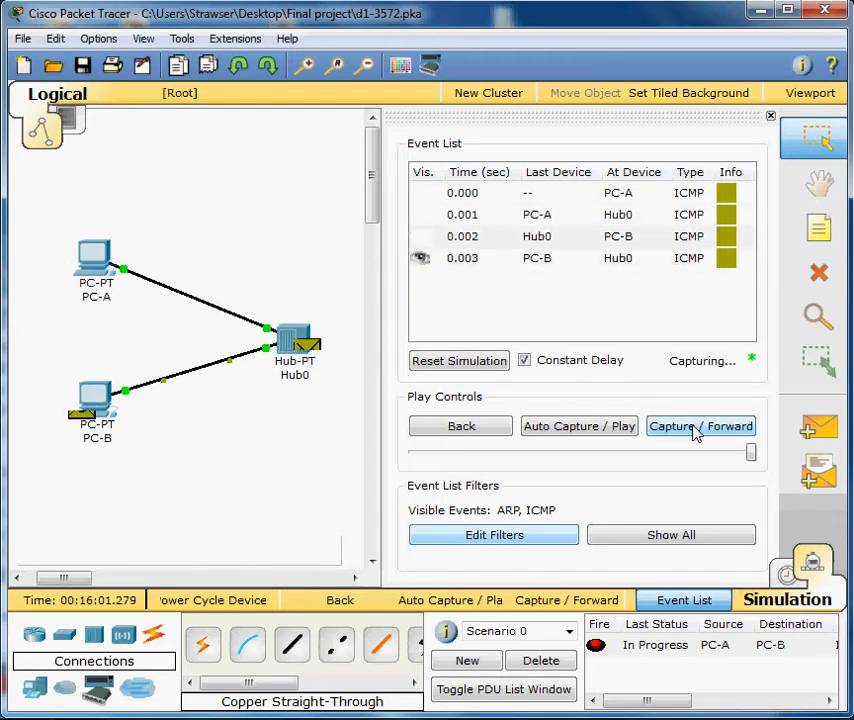
left_click(695, 432)
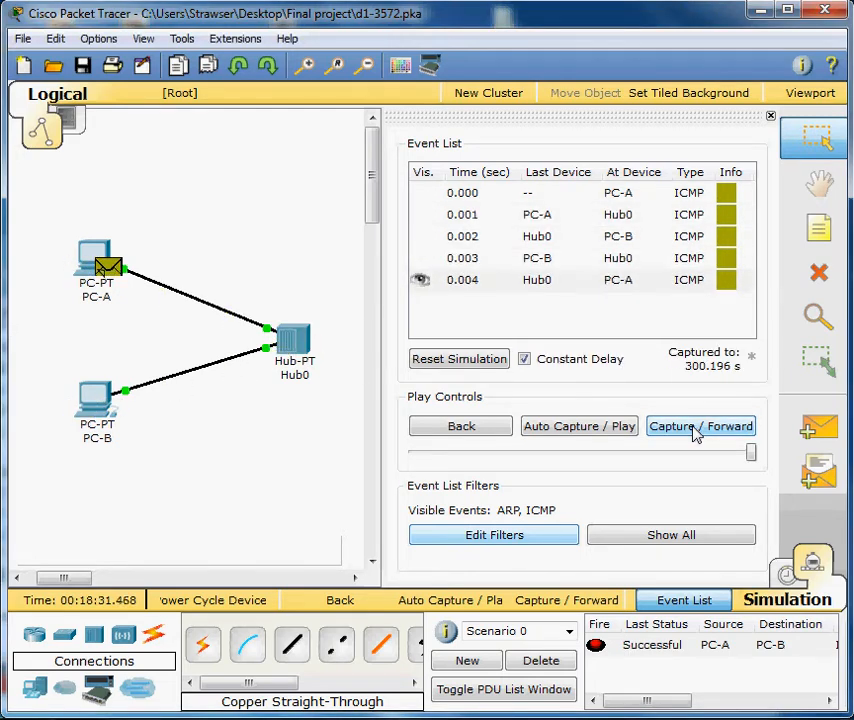
left_click(695, 432)
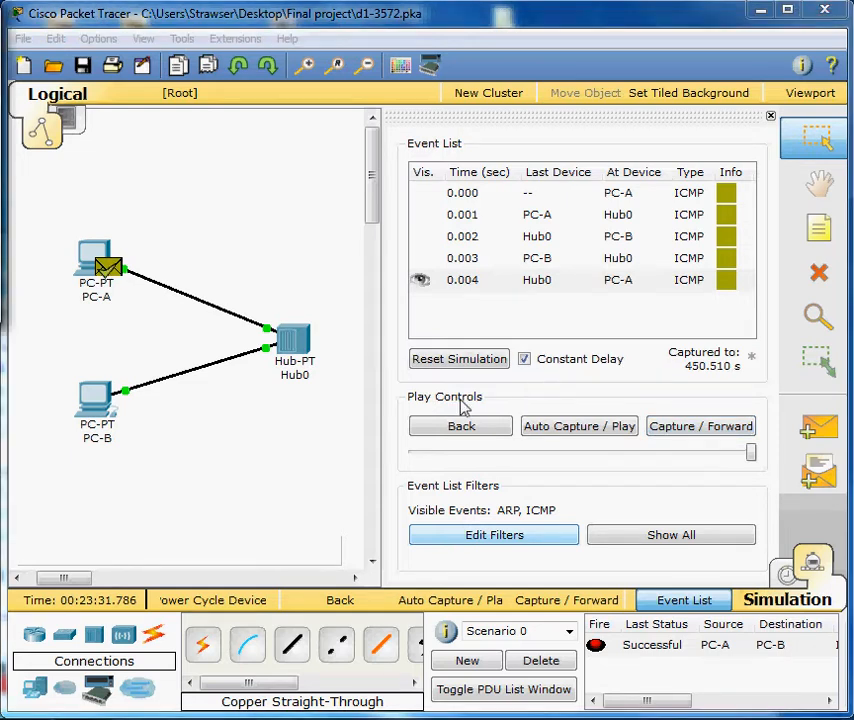
Power cycle the network's devices, confirm the network reset, and run the simulation again with automatic capture
left_click(221, 607)
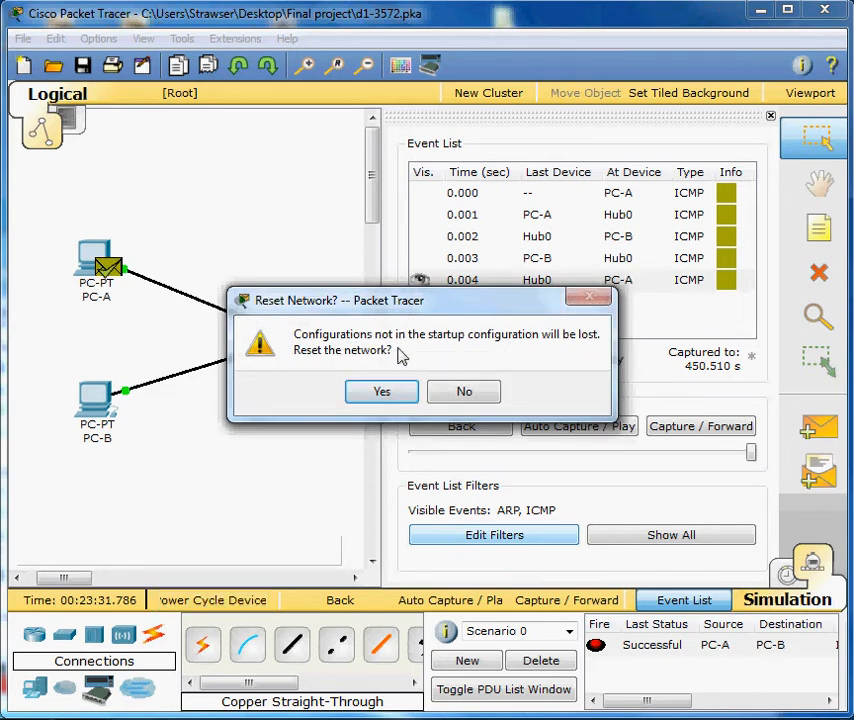
left_click(389, 395)
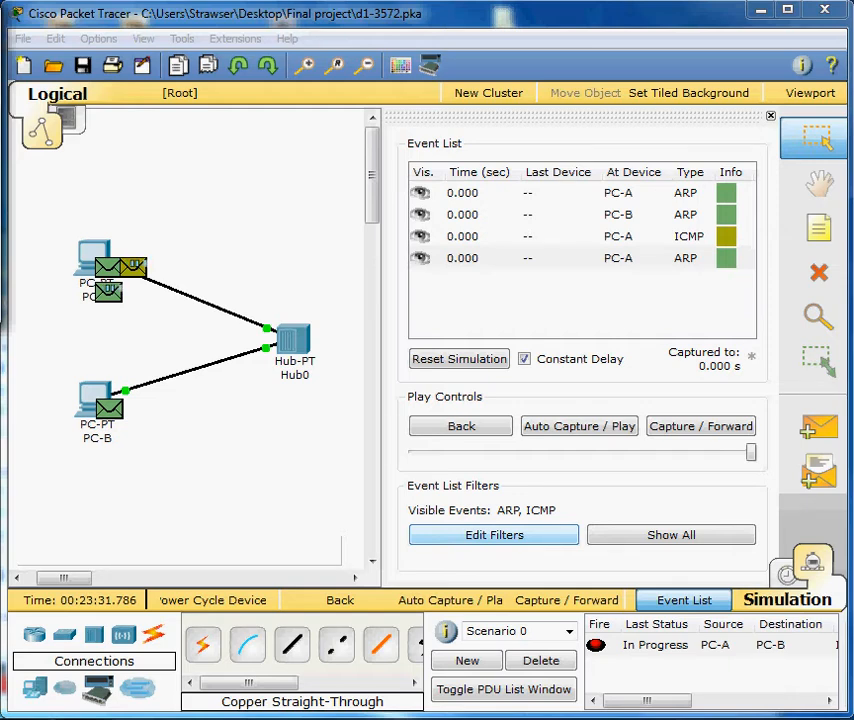
left_click(578, 427)
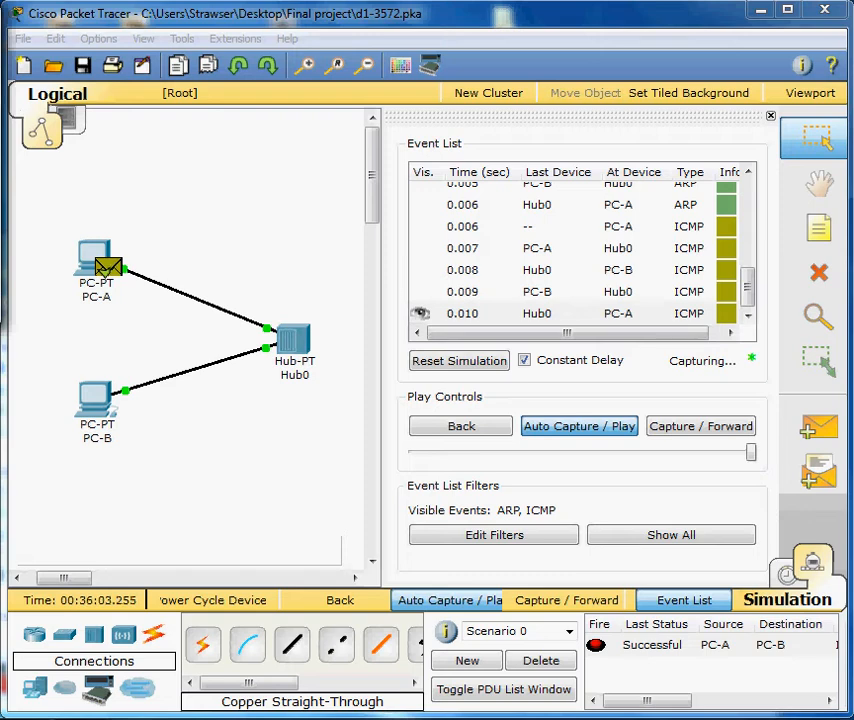
Inspect PC-A's ARP table for its IP address, hardware address and interface entries, and close it
left_click(823, 326)
left_click(90, 255)
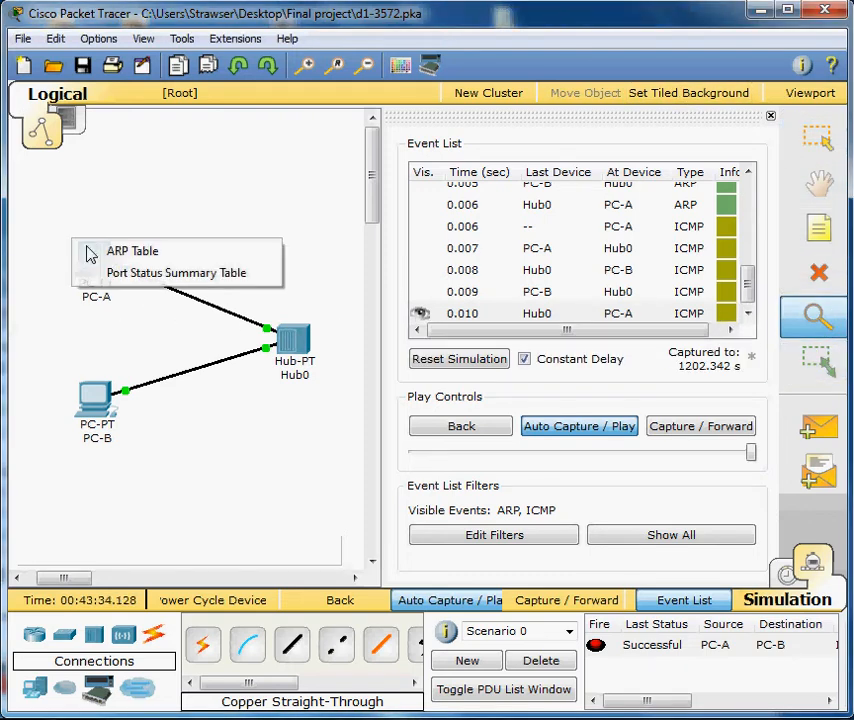
left_click(120, 253)
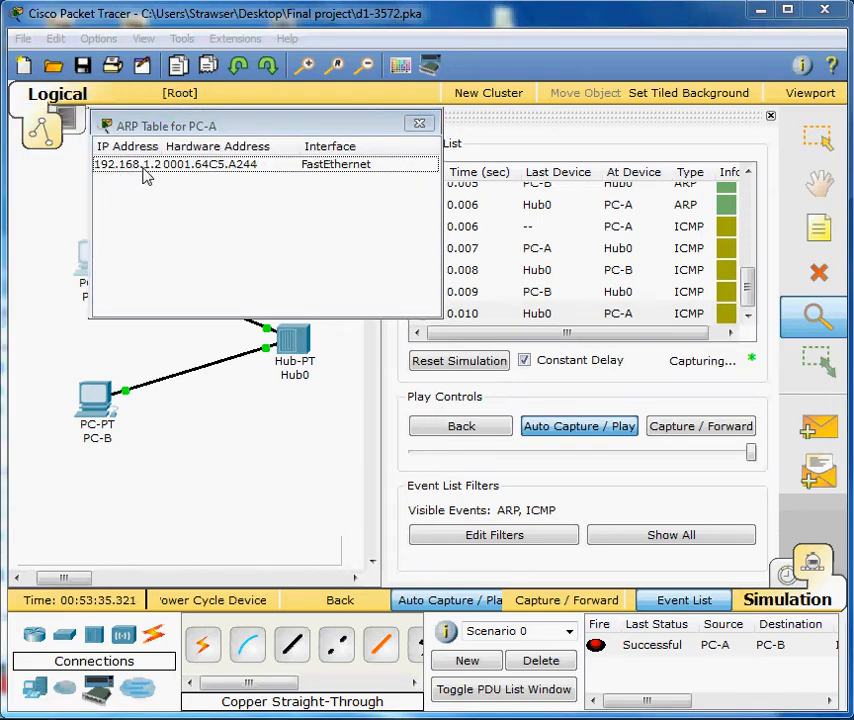
left_click_drag(177, 128, 215, 125)
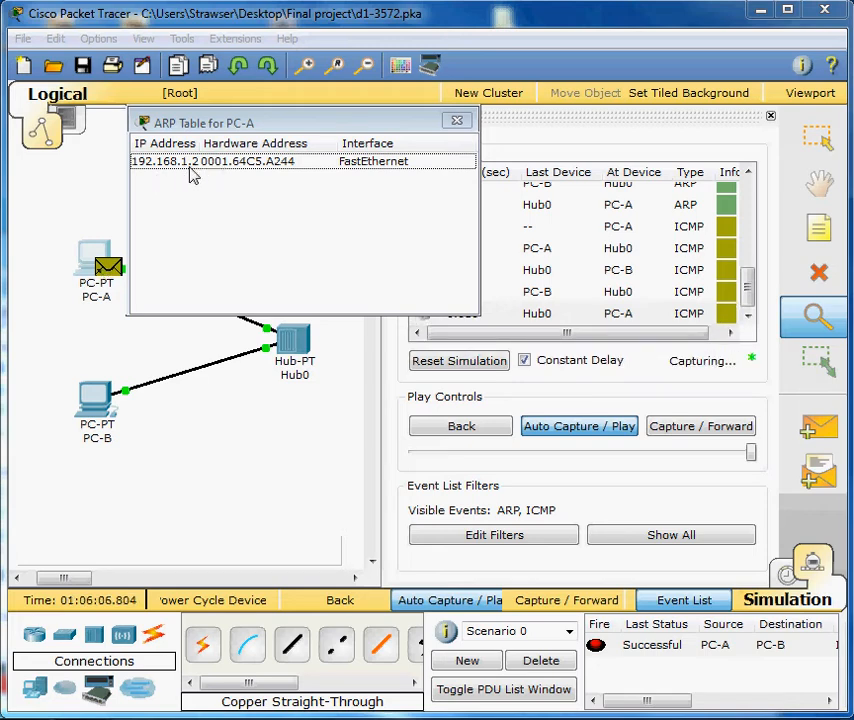
left_click(456, 122)
Inspect PC-B's ARP table for its IP and hardware address entries, and close it
left_click(816, 320)
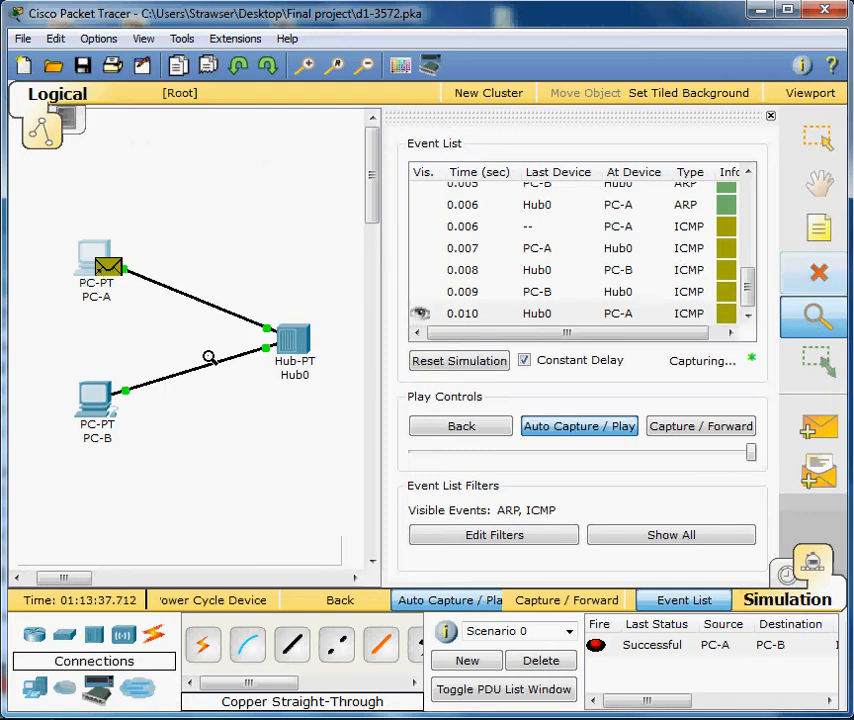
left_click(92, 397)
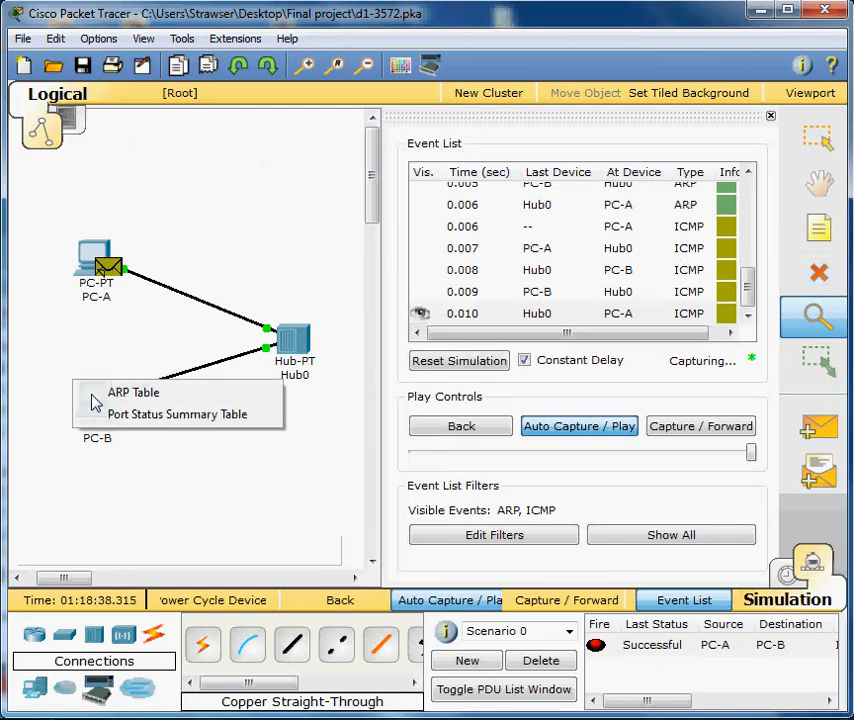
left_click(127, 402)
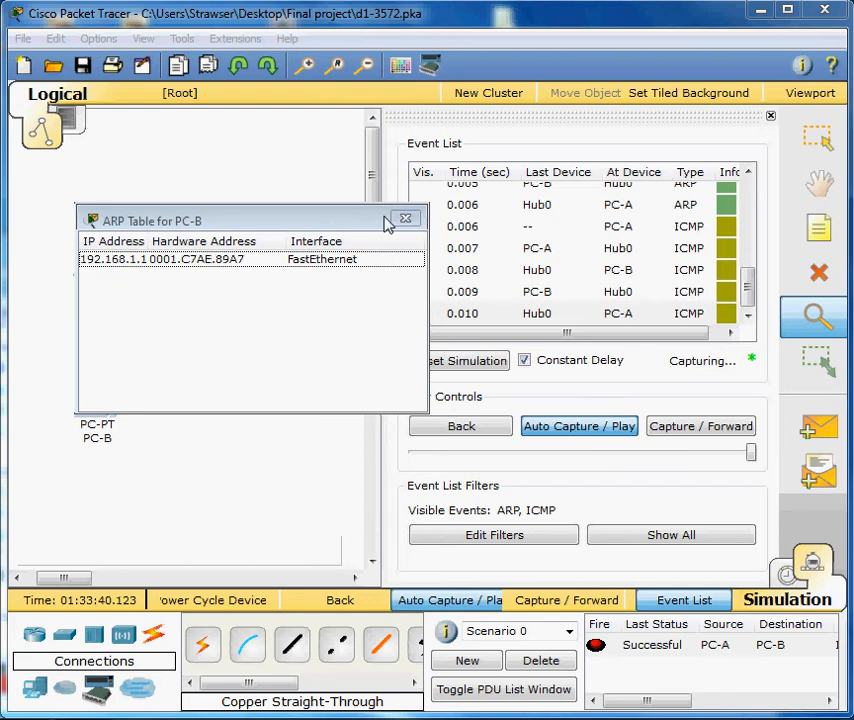
left_click(405, 218)
Run arp -a in PC-A's Command Prompt to list its ARP cache, and close the prompt and PC-A's window
left_click(814, 140)
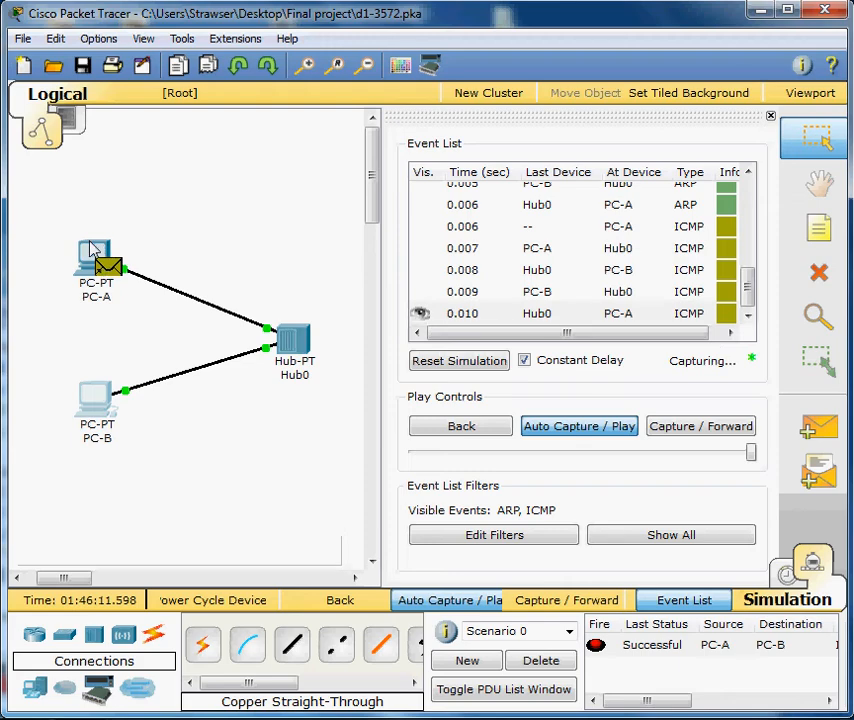
left_click(90, 250)
left_click_drag(90, 130, 547, 165)
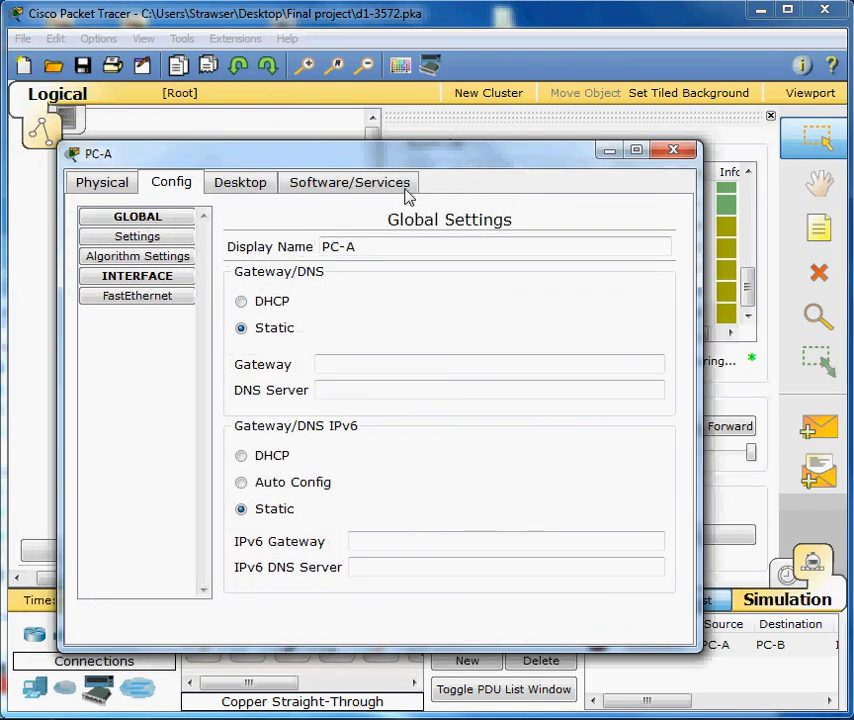
left_click(255, 182)
left_click(507, 261)
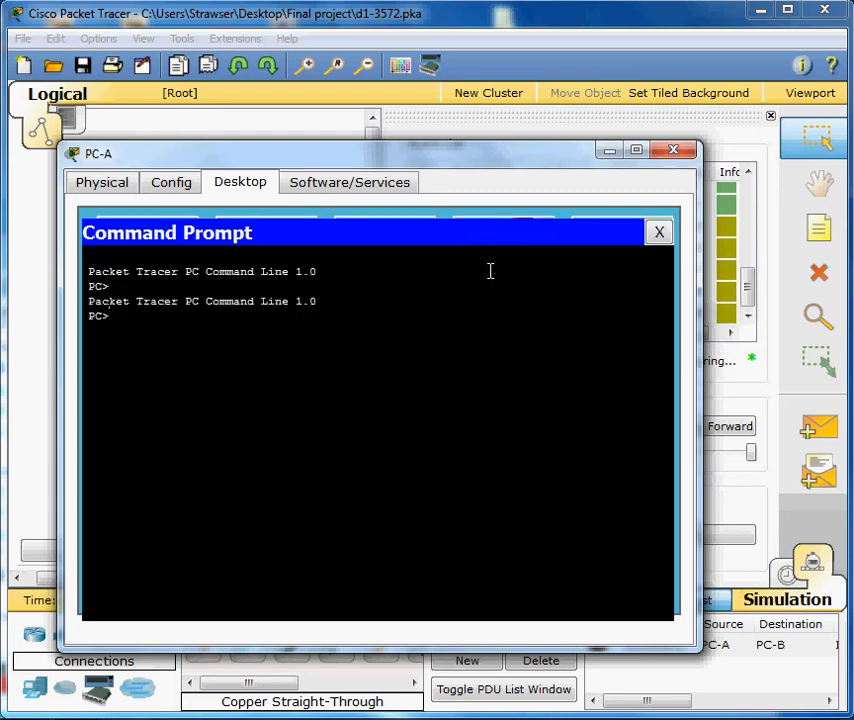
type("arp -a")
key("Return")
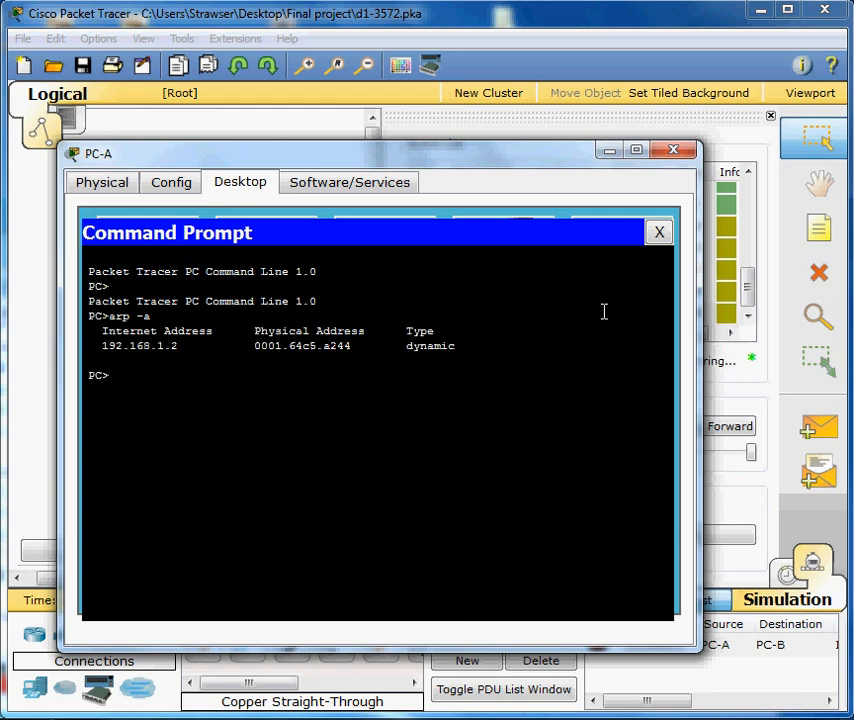
left_click(659, 232)
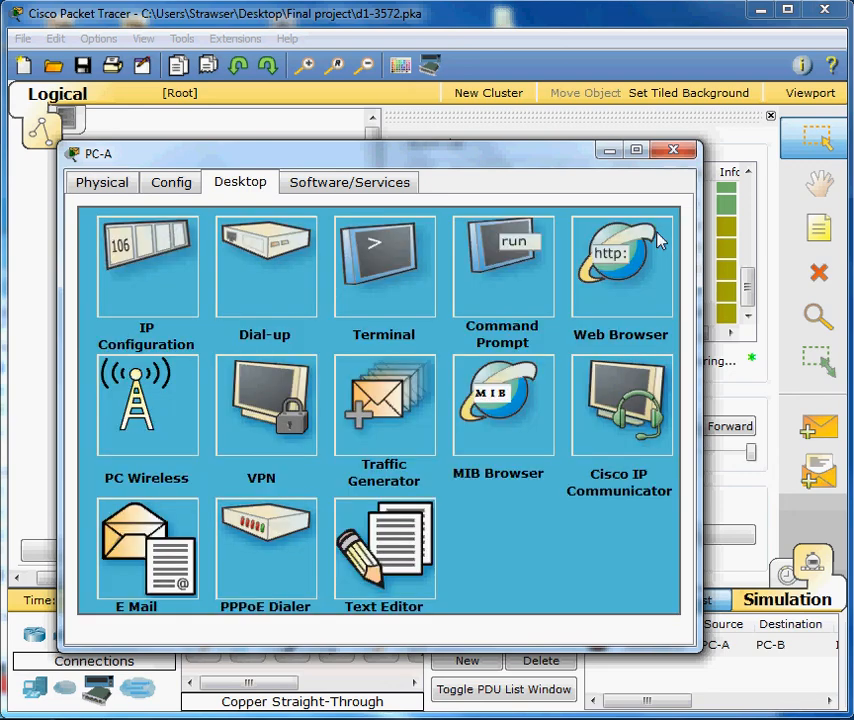
left_click(677, 148)
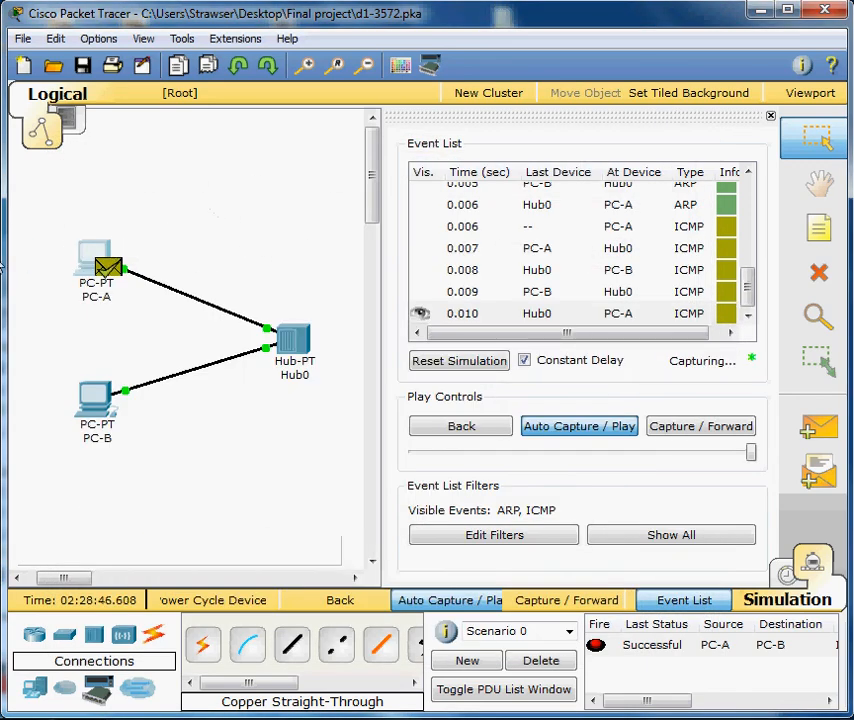